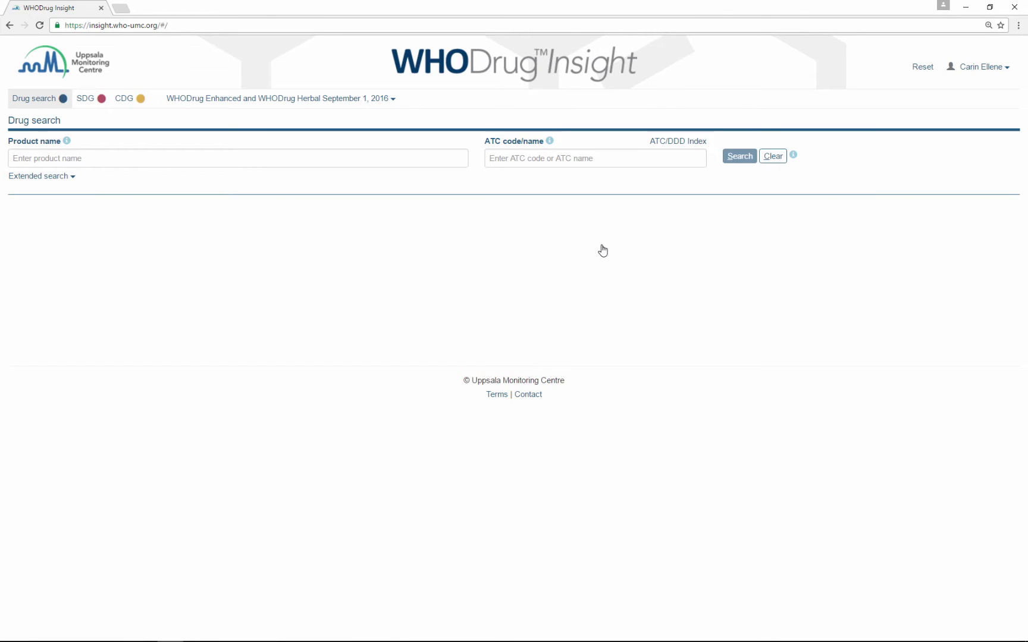
Step: Search products by the product name Tylenol
{"action": "left_click", "coordinate": [18, 160]}
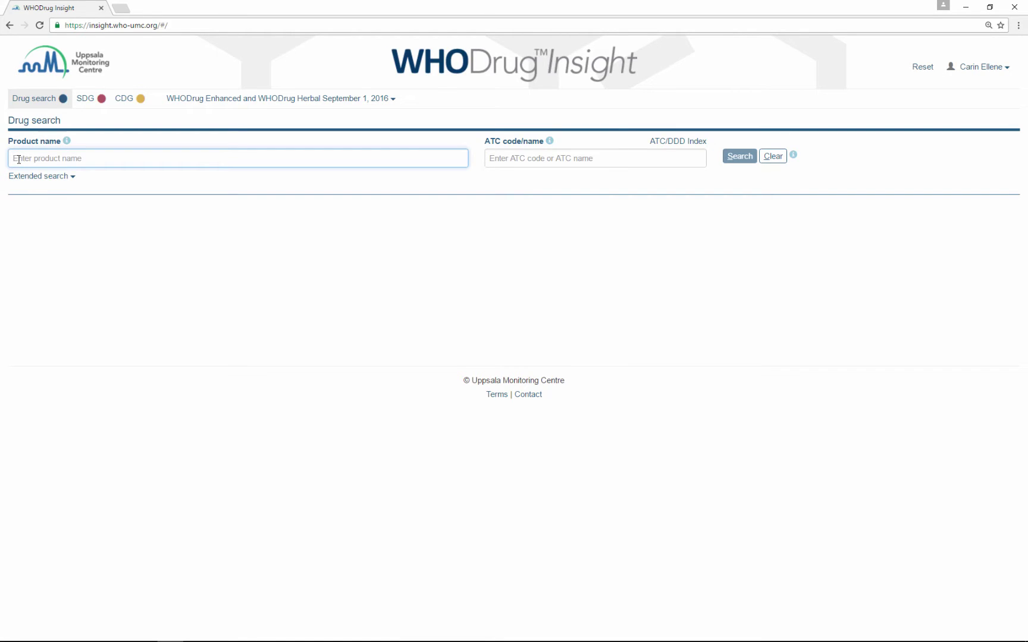
{"action": "type", "text": "Tylenol"}
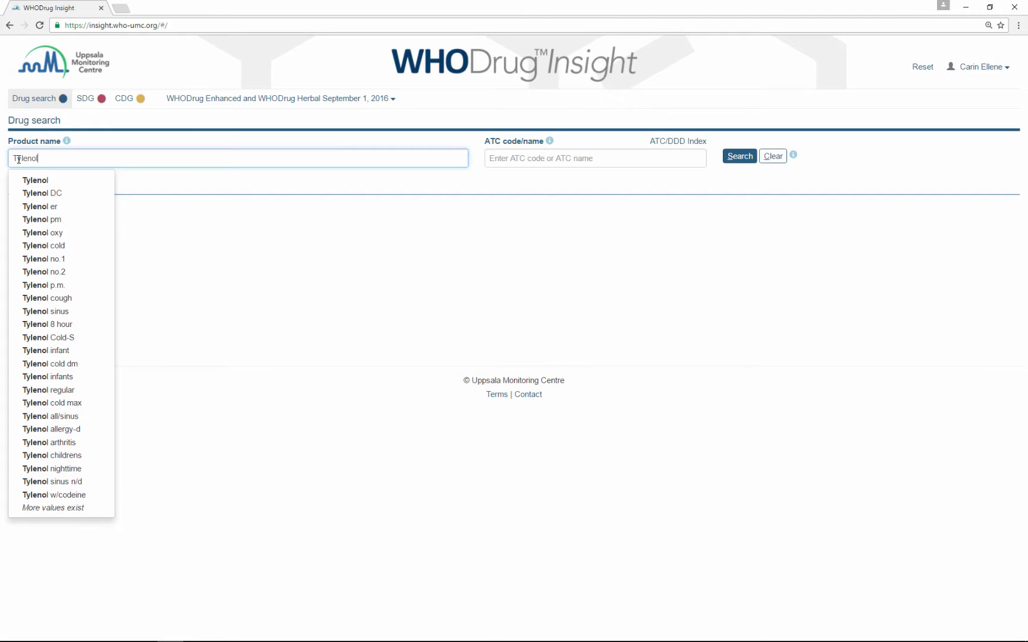
{"action": "left_click", "coordinate": [54, 182]}
{"action": "left_click", "coordinate": [735, 161]}
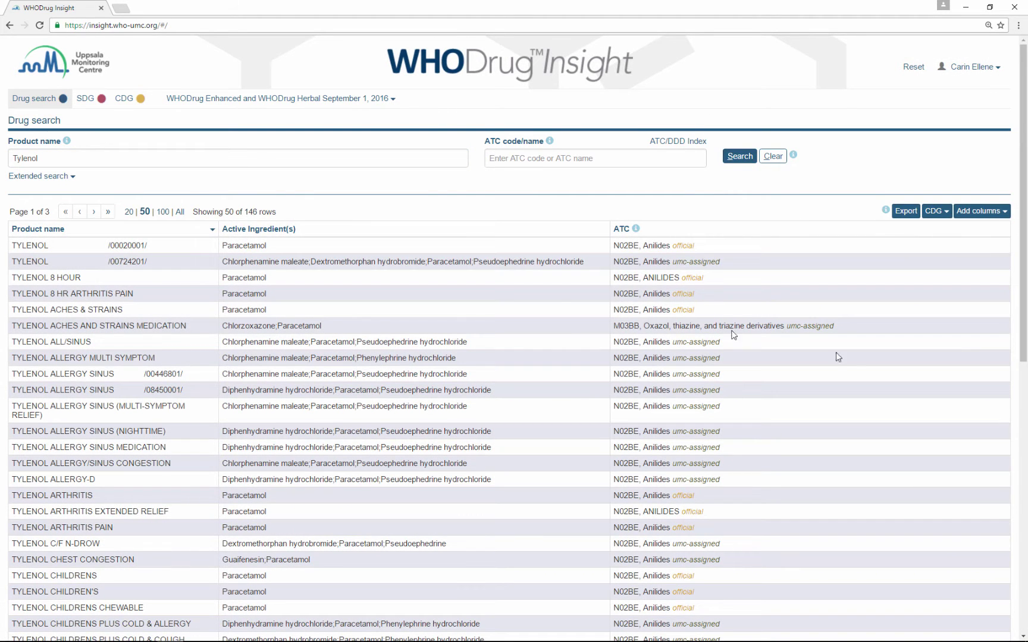
Step: Add Drug code, Country of sales, MAH, Pharmaceutical form, Strength and Preferred name columns to the results
{"action": "left_click", "coordinate": [989, 211]}
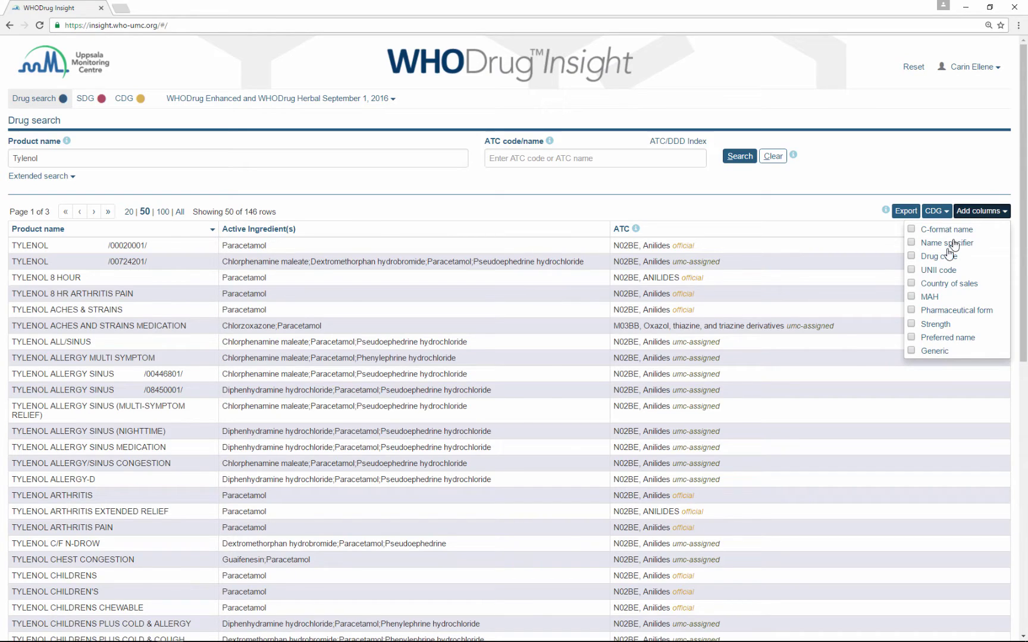
{"action": "left_click", "coordinate": [943, 257]}
{"action": "left_click", "coordinate": [939, 283]}
{"action": "left_click", "coordinate": [930, 297]}
{"action": "left_click", "coordinate": [928, 310]}
{"action": "left_click", "coordinate": [922, 325]}
{"action": "left_click", "coordinate": [926, 338]}
{"action": "left_click", "coordinate": [977, 211]}
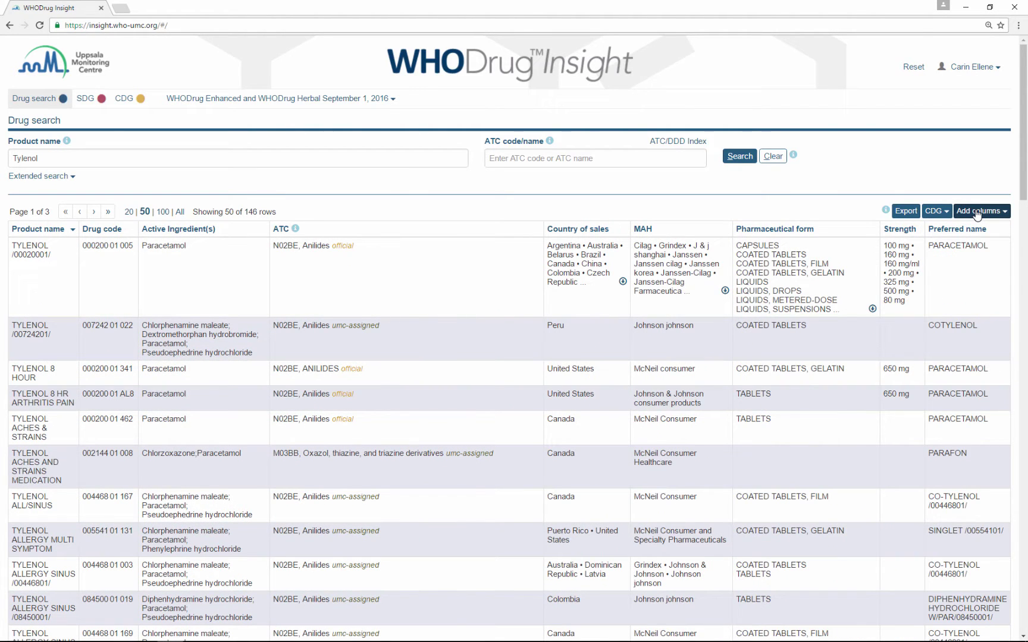
Step: Clear the form and search products under ATC code L01XY, Combinations of antineoplastic agents
{"action": "left_click", "coordinate": [772, 156]}
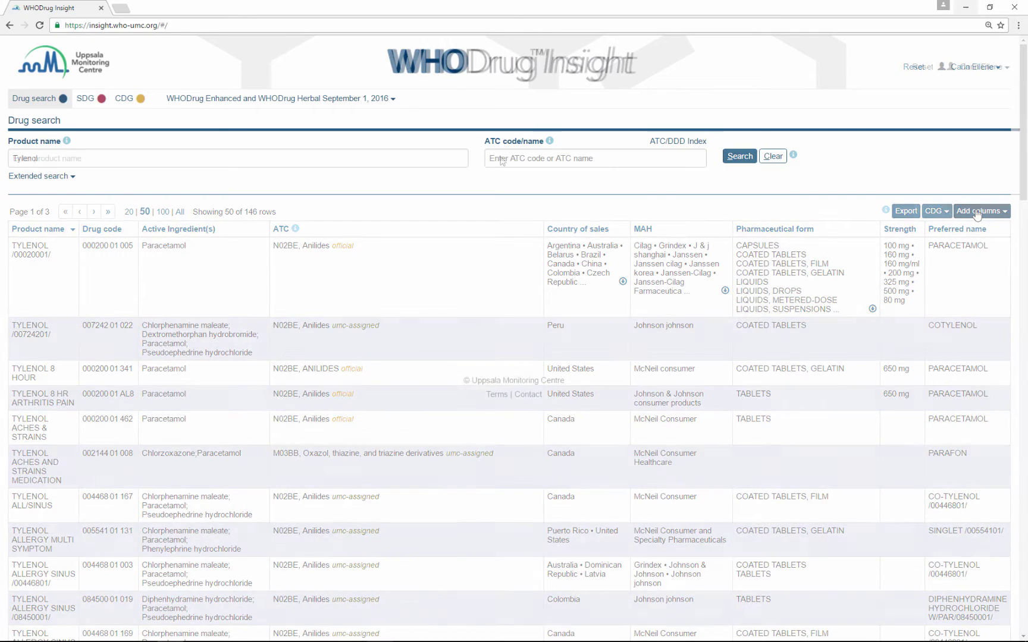
{"action": "left_click", "coordinate": [501, 158]}
{"action": "type", "text": "L"}
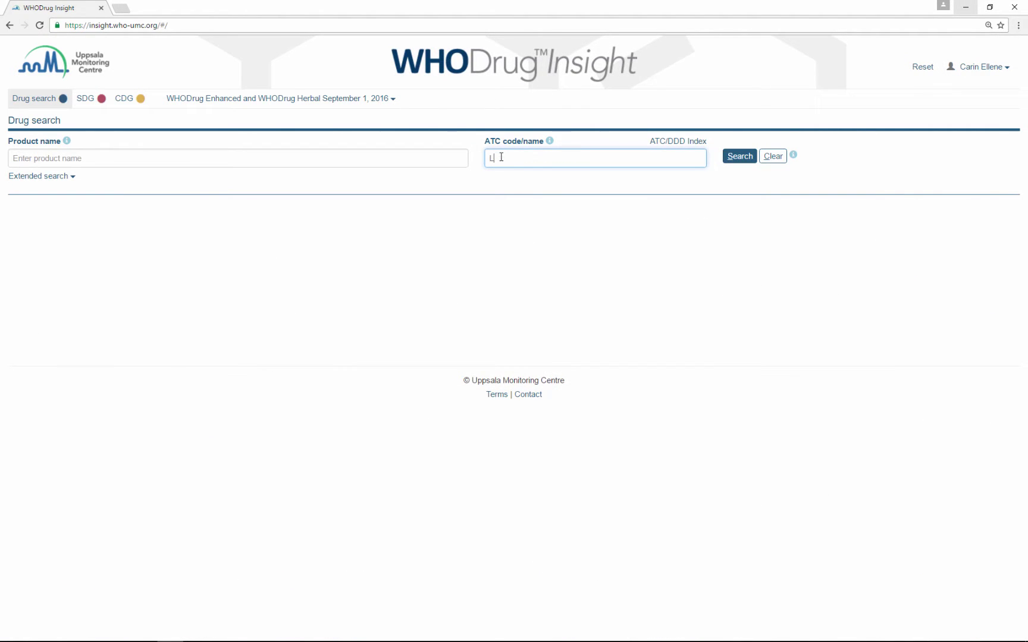
{"action": "type", "text": "01XY"}
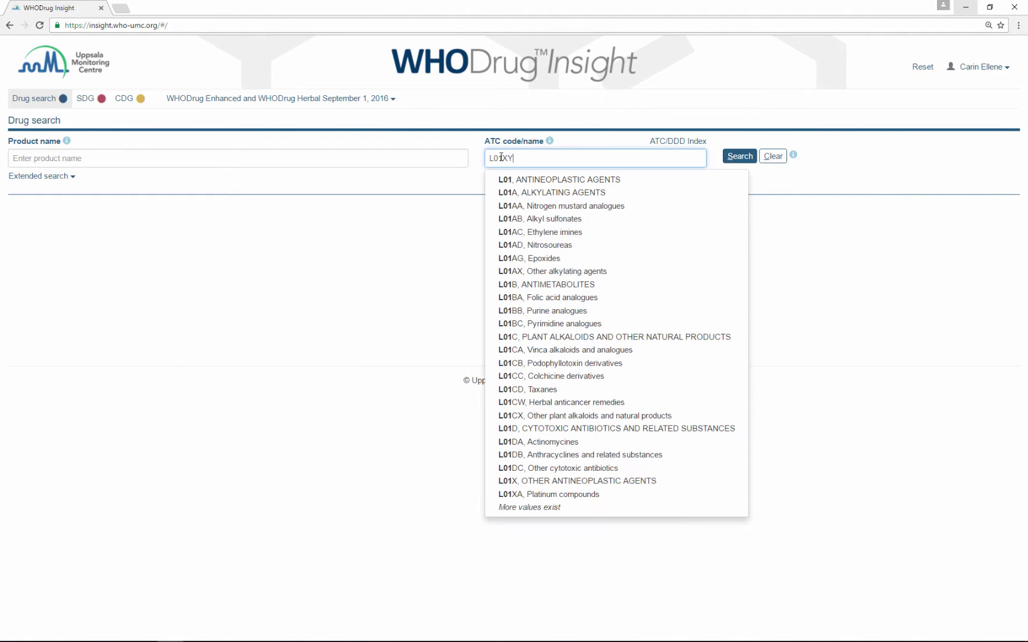
{"action": "left_click", "coordinate": [534, 181]}
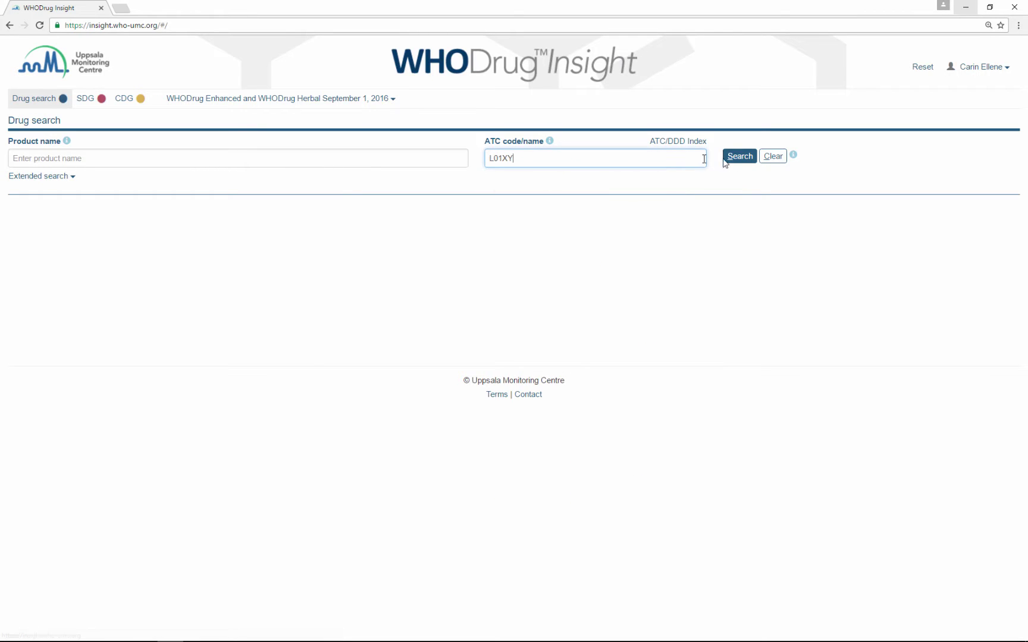
{"action": "left_click", "coordinate": [736, 158]}
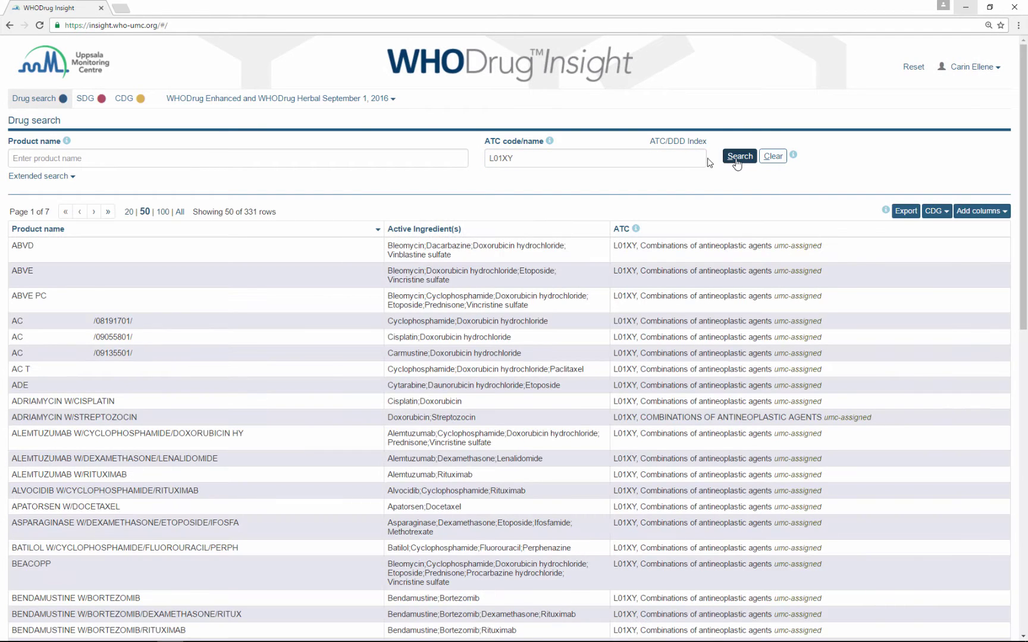
Step: Search products under ATC N02BE Anilides, then clear the search form
{"action": "left_click", "coordinate": [773, 156]}
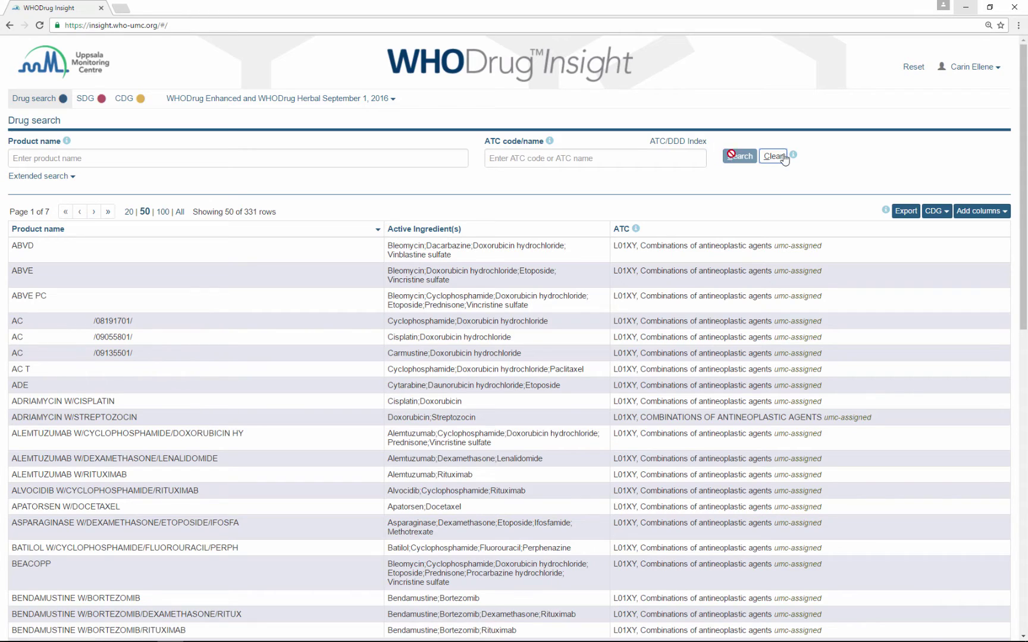
{"action": "type", "text": "*"}
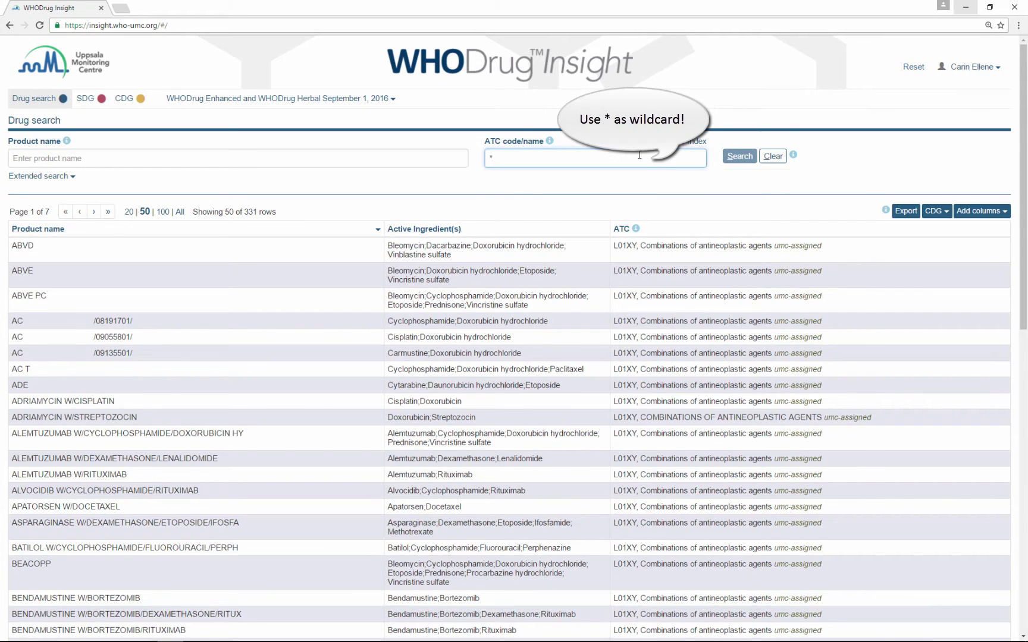
{"action": "type", "text": "anilide"}
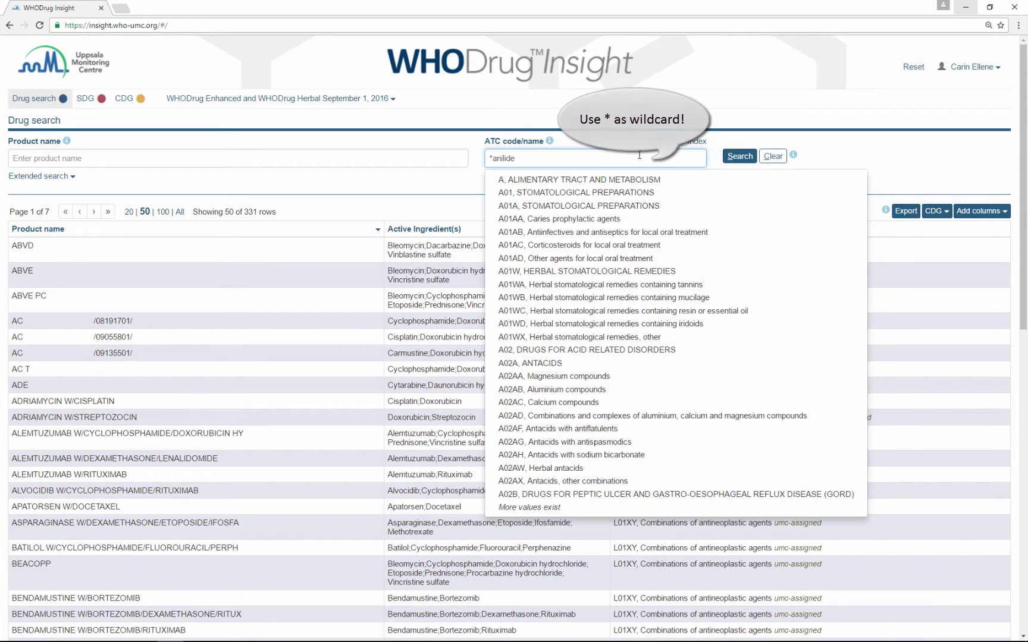
{"action": "left_click", "coordinate": [571, 180]}
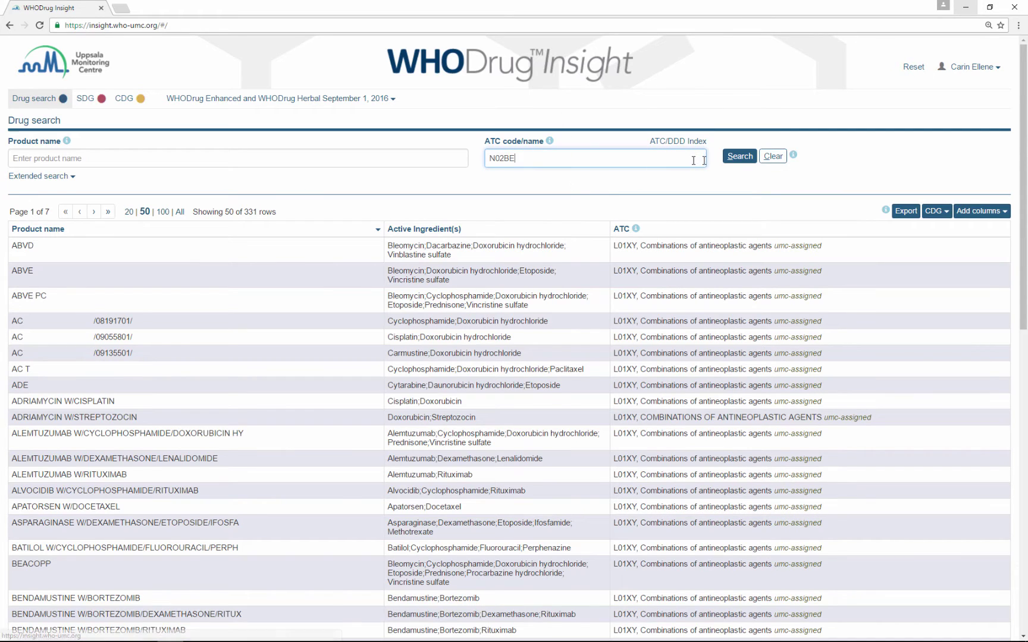
{"action": "left_click", "coordinate": [744, 157]}
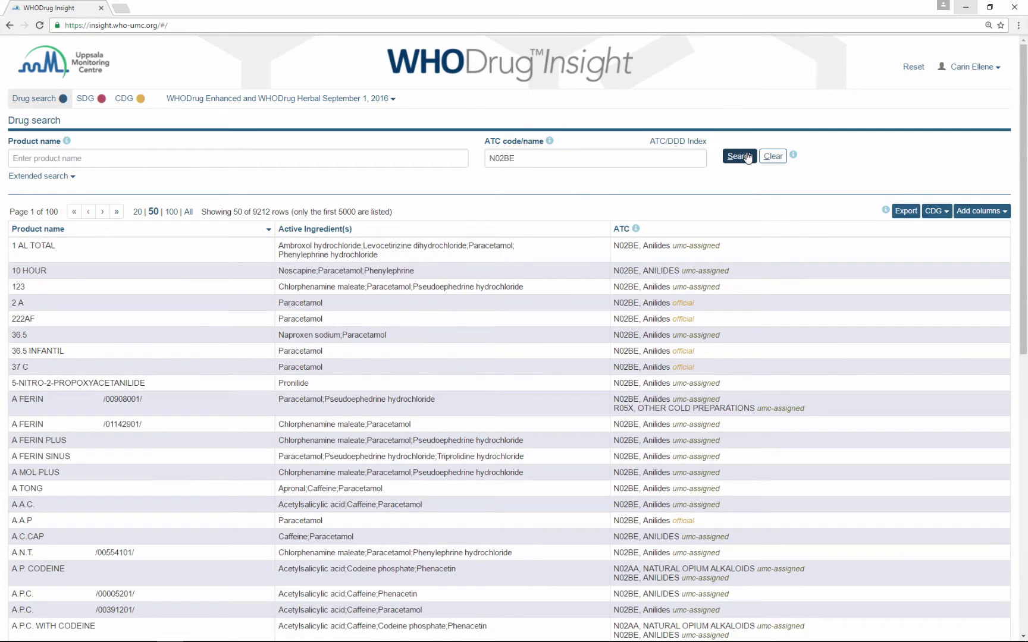
{"action": "left_click", "coordinate": [772, 157]}
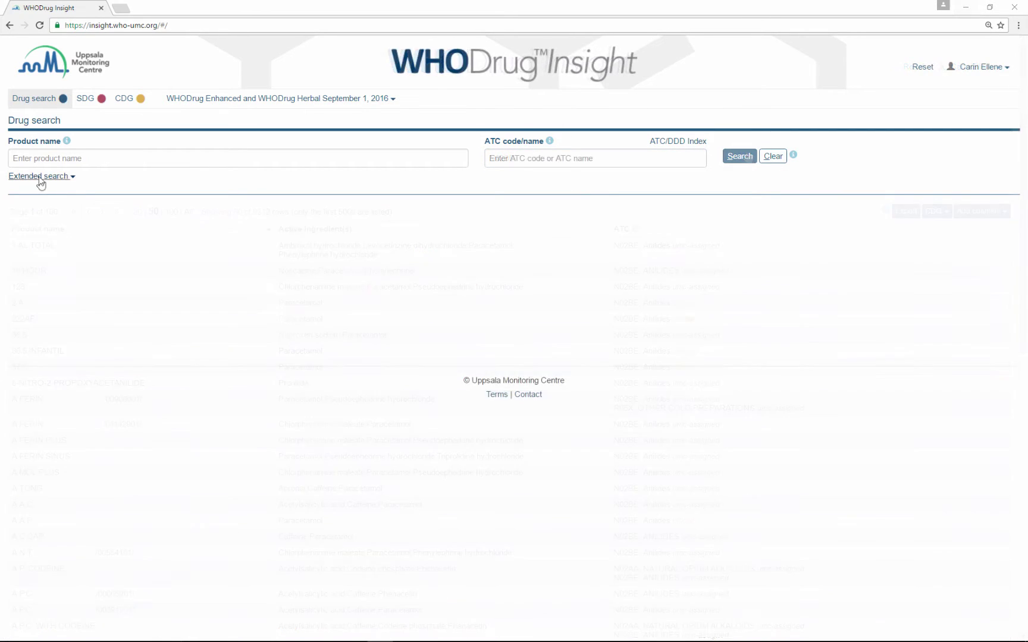
Step: Search the extended options for products containing only Acetaminophen
{"action": "left_click", "coordinate": [40, 178]}
{"action": "left_click", "coordinate": [47, 217]}
{"action": "type", "text": "ac"}
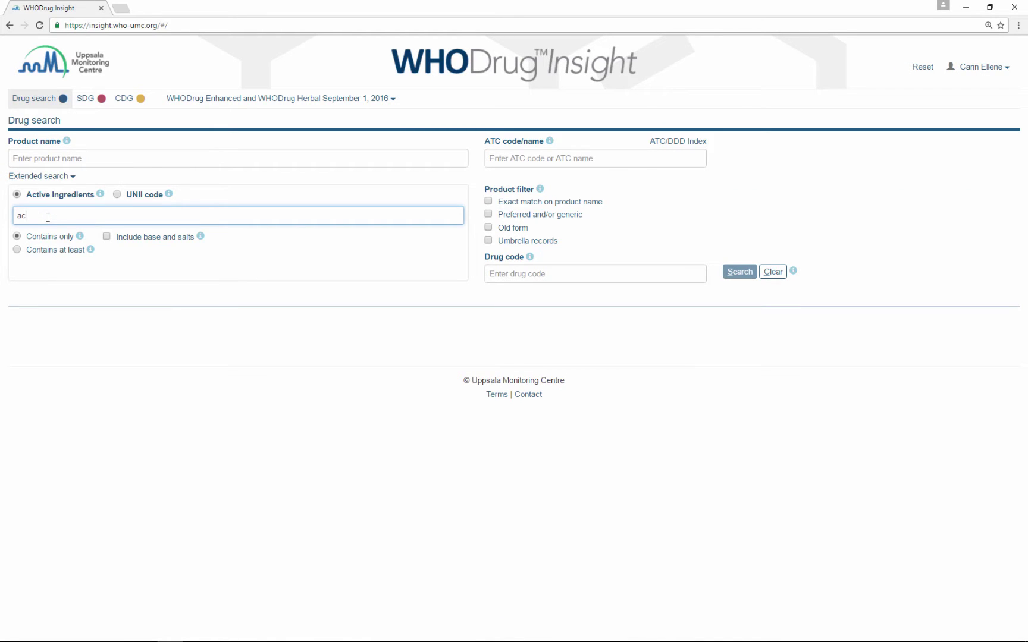
{"action": "type", "text": "etami"}
{"action": "key", "text": "Down"}
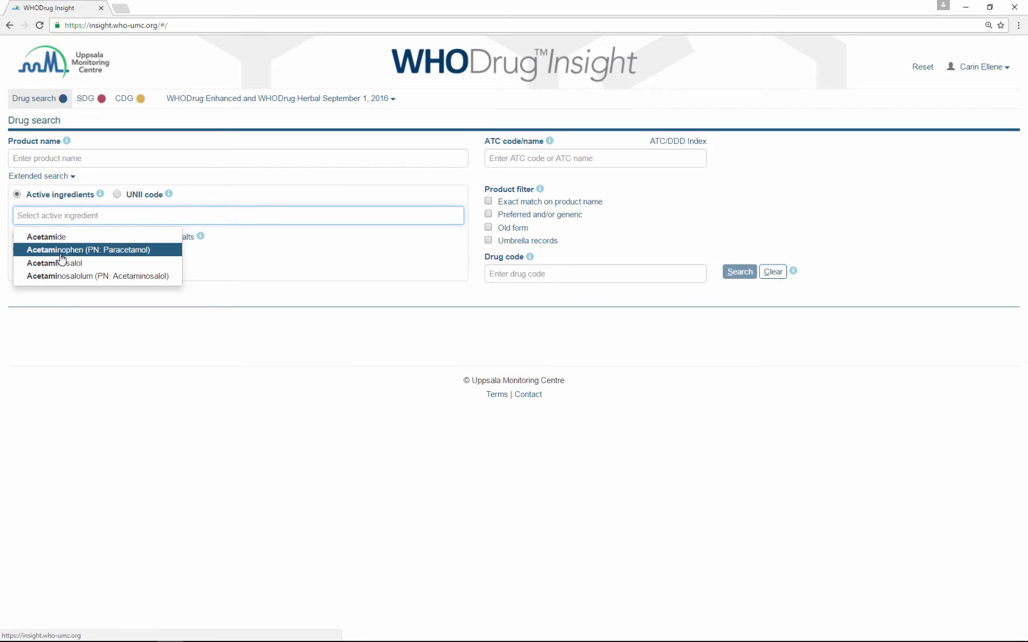
{"action": "key", "text": "Return"}
{"action": "left_click", "coordinate": [739, 272]}
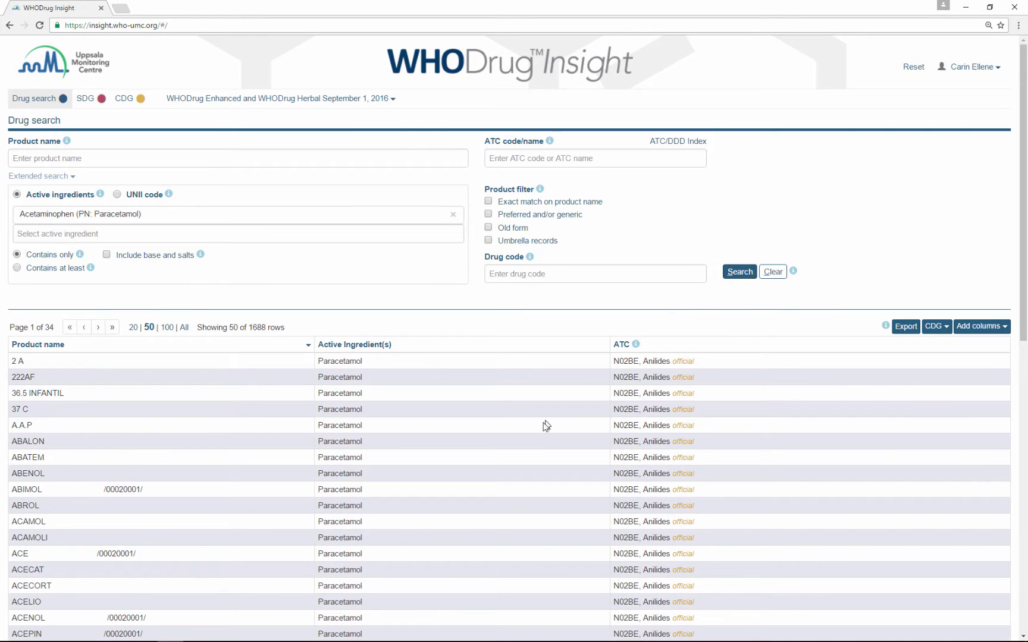
{"action": "scroll", "coordinate": [537, 430], "scroll_direction": "down", "scroll_amount": 8}
{"action": "scroll", "coordinate": [537, 427], "scroll_direction": "down", "scroll_amount": 6}
{"action": "scroll", "coordinate": [537, 427], "scroll_direction": "up", "scroll_amount": 14}
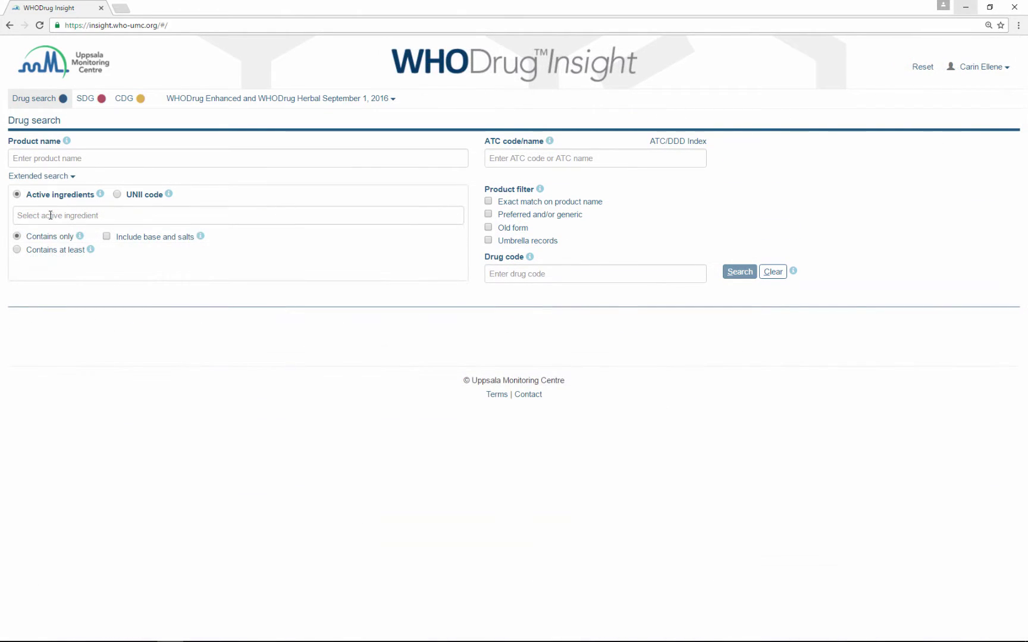
Step: Search products with Acetaminophen and Codeine as ingredients, including base and salts
{"action": "left_click", "coordinate": [51, 215]}
{"action": "type", "text": "acetami"}
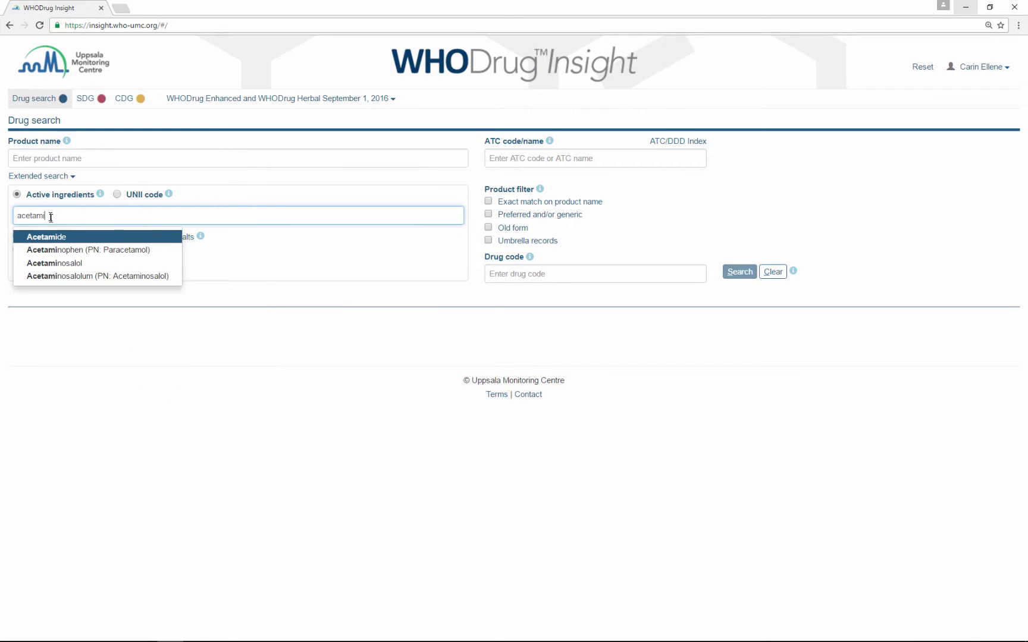
{"action": "left_click", "coordinate": [56, 250]}
{"action": "type", "text": "code"}
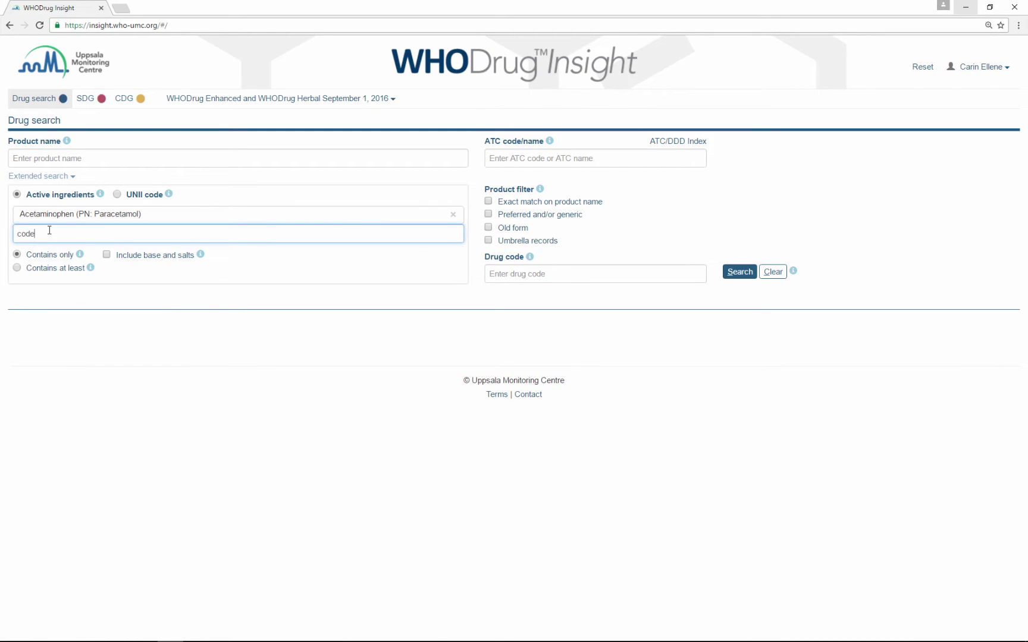
{"action": "type", "text": "ine"}
{"action": "left_click", "coordinate": [51, 256]}
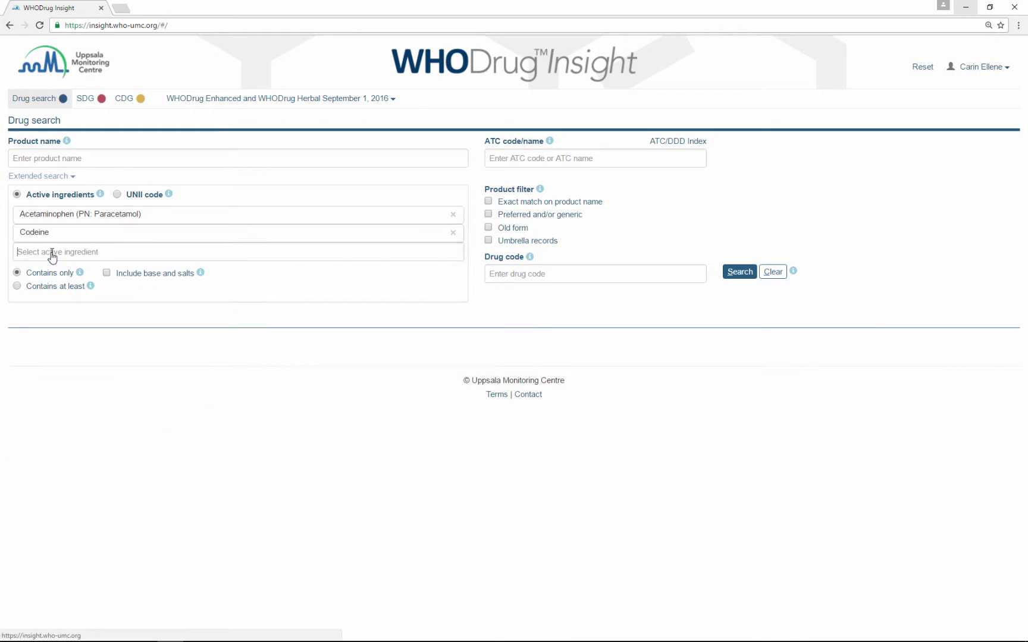
{"action": "left_click", "coordinate": [107, 274]}
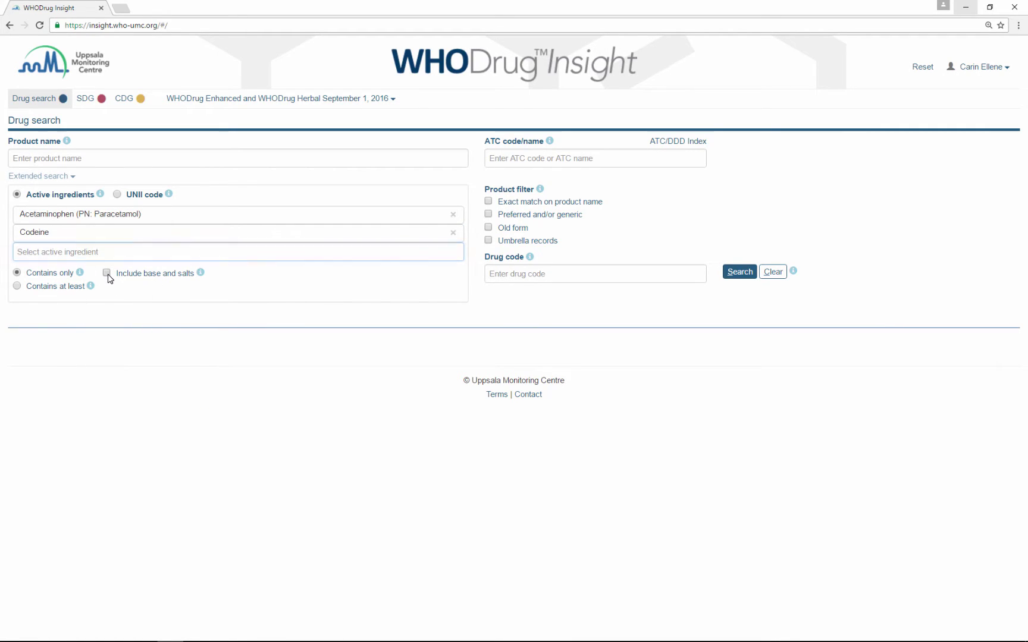
{"action": "left_click", "coordinate": [733, 272]}
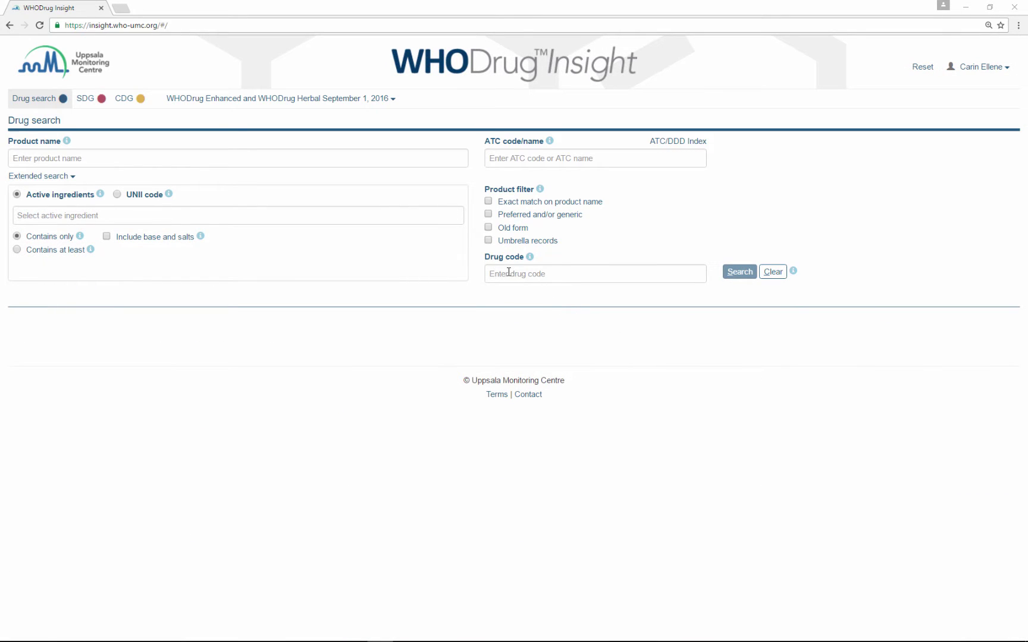
Step: Search drug code 000005 limited to preferred/generic records, and sort by drug code
{"action": "left_click", "coordinate": [509, 272]}
{"action": "left_click", "coordinate": [507, 272]}
{"action": "left_click", "coordinate": [507, 273]}
{"action": "type", "text": "000"}
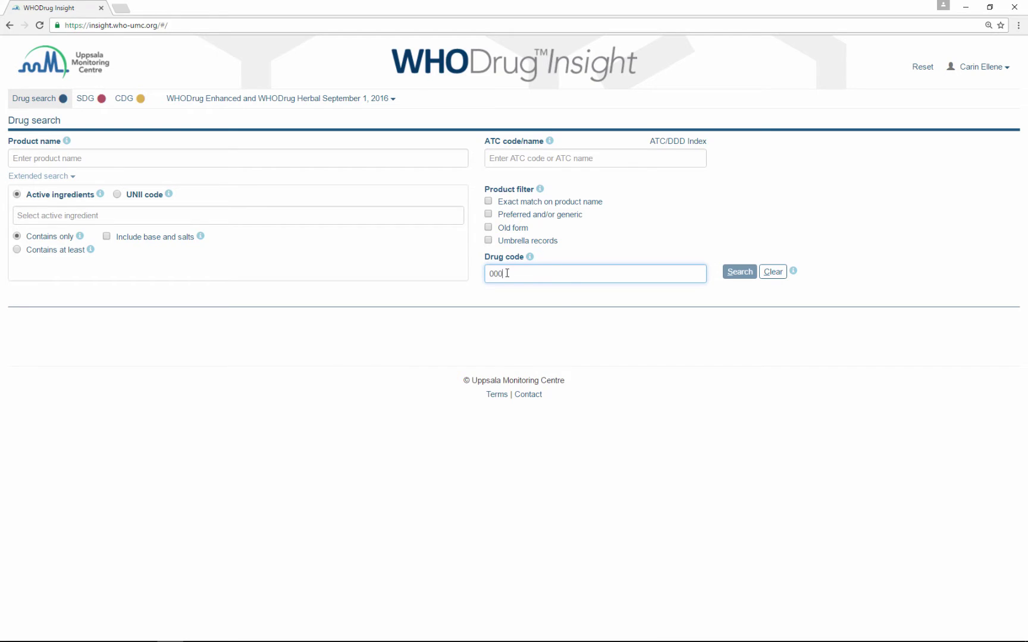
{"action": "type", "text": "005"}
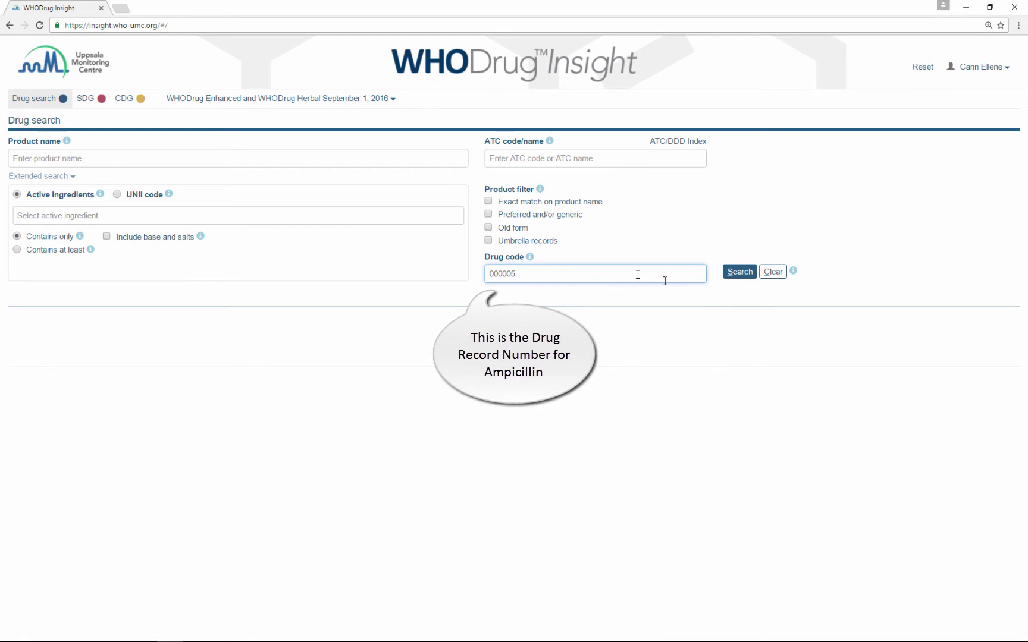
{"action": "left_click", "coordinate": [736, 274]}
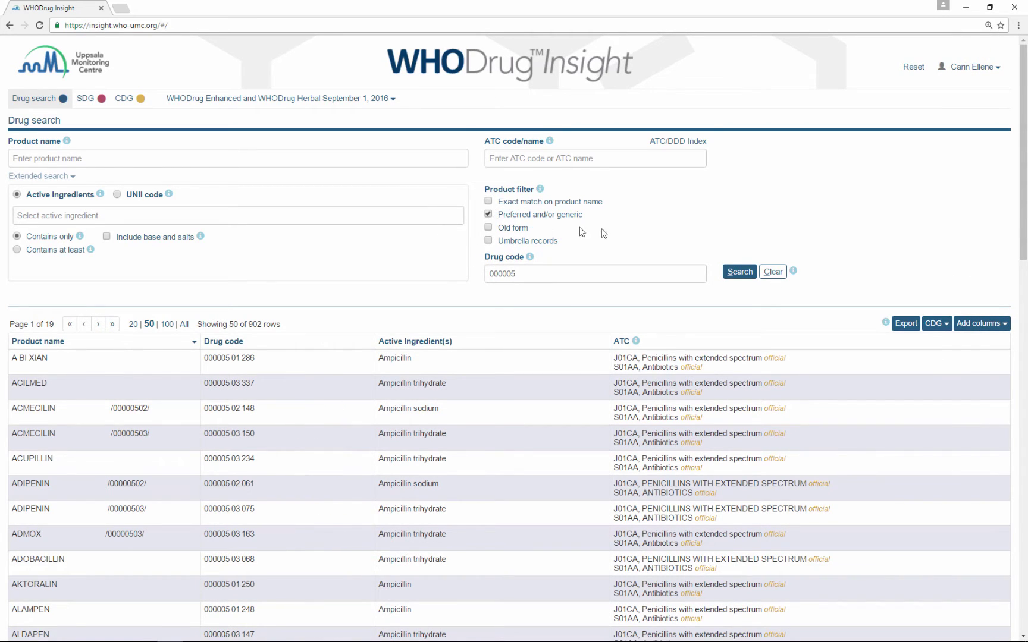
{"action": "left_click", "coordinate": [728, 272]}
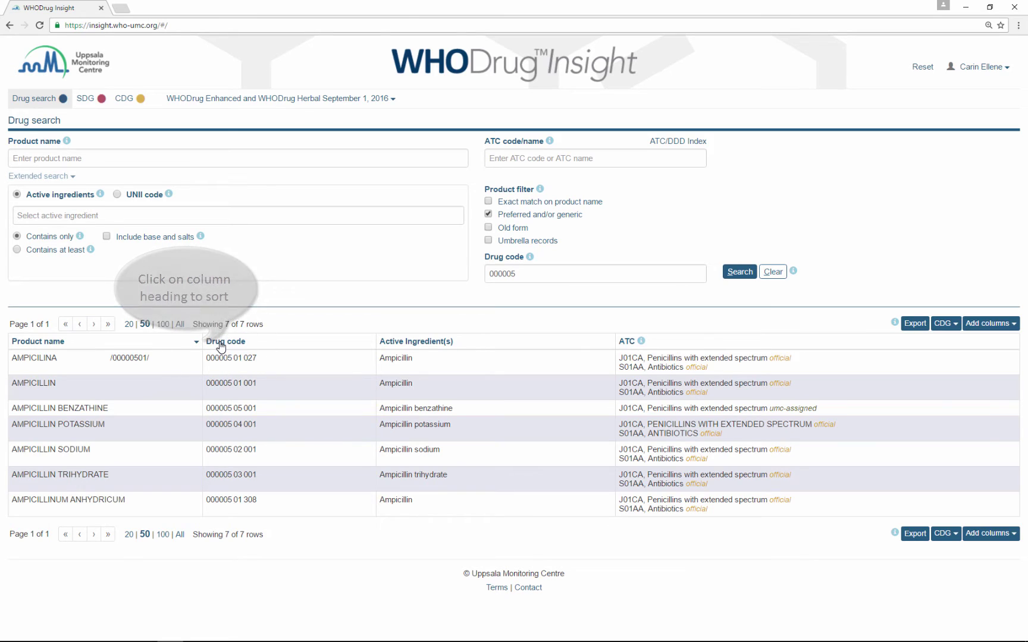
{"action": "left_click", "coordinate": [221, 341]}
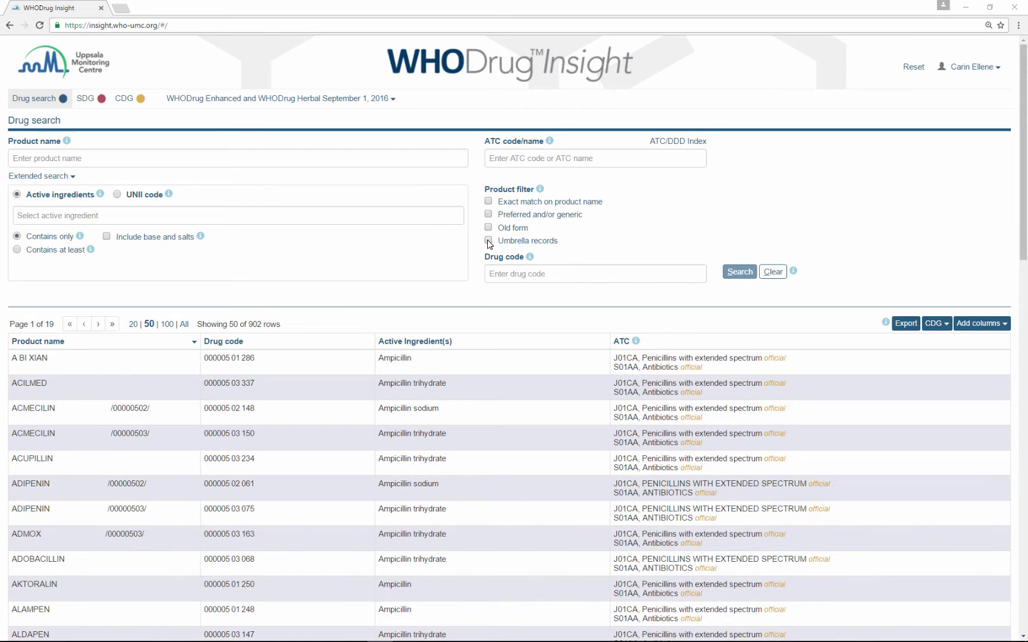
Step: Search umbrella records matching *analgesic* (13 rows), then clear the drug search form
{"action": "left_click", "coordinate": [487, 241]}
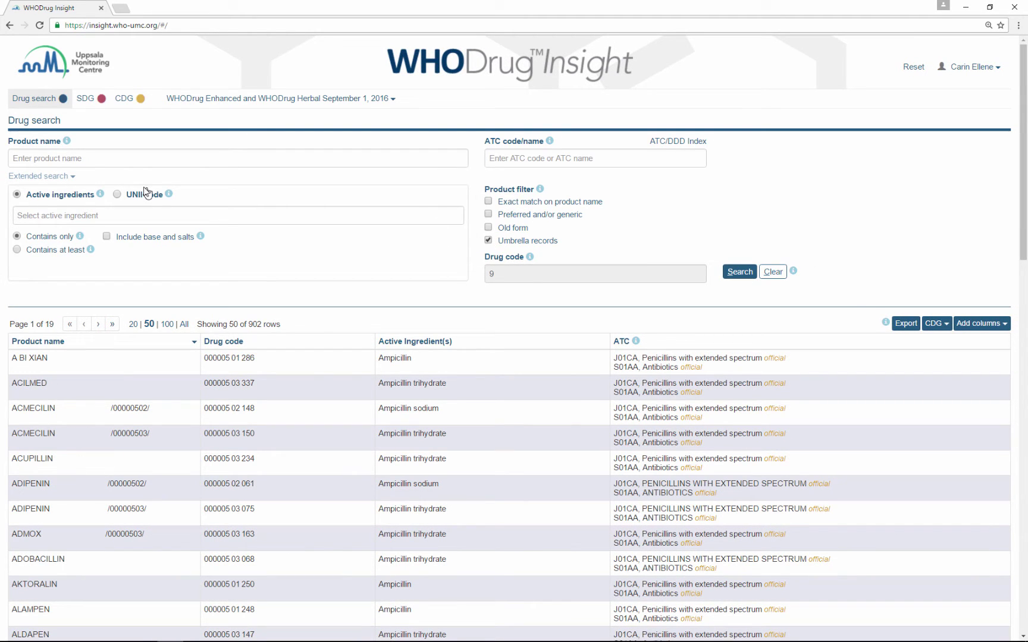
{"action": "left_click", "coordinate": [37, 158]}
{"action": "type", "text": "*"}
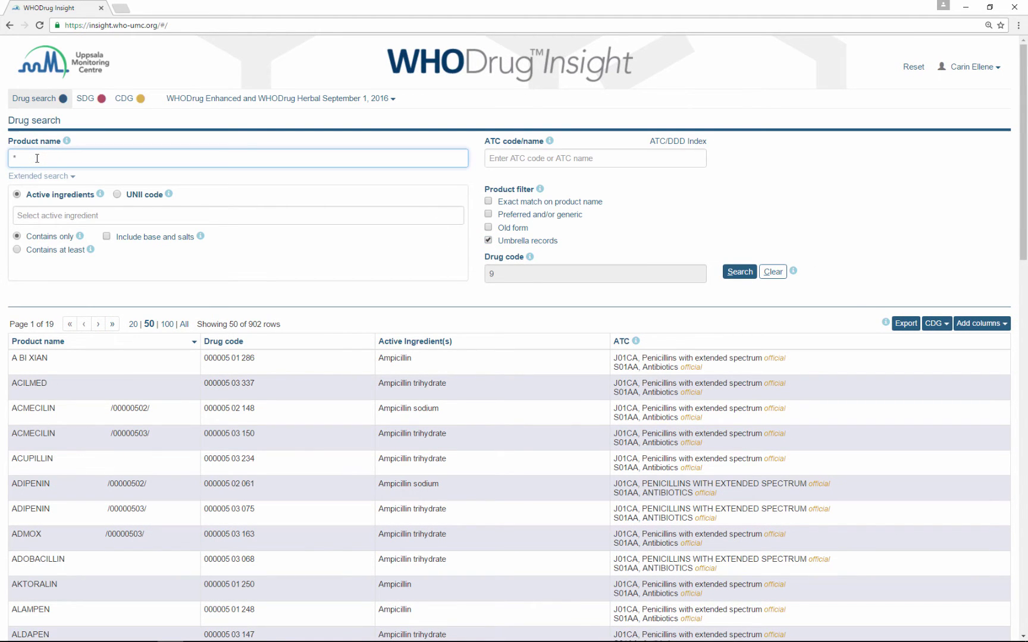
{"action": "type", "text": "analgesic*"}
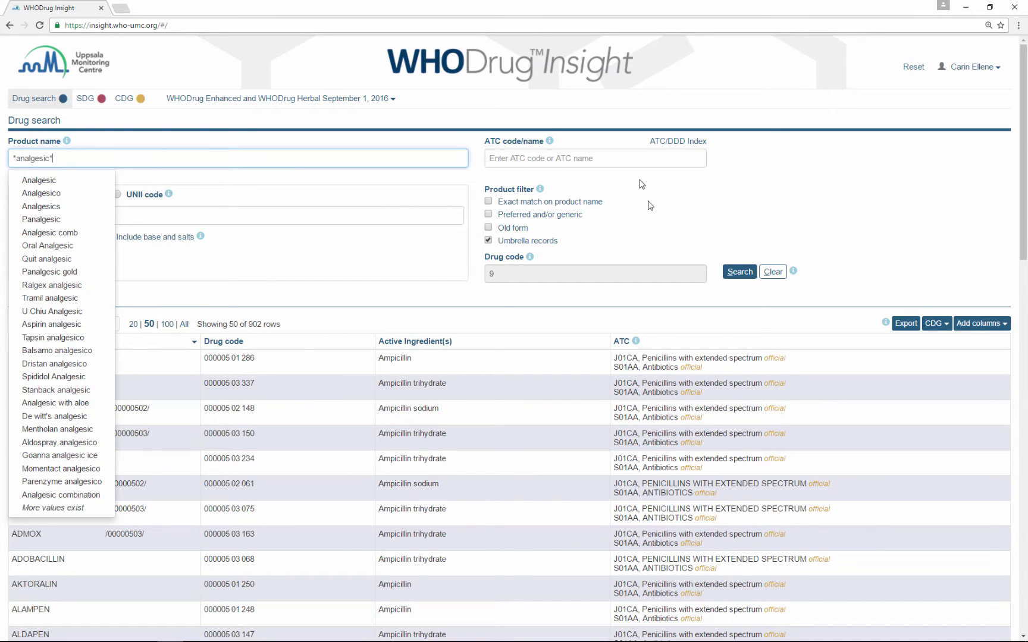
{"action": "left_click", "coordinate": [737, 271]}
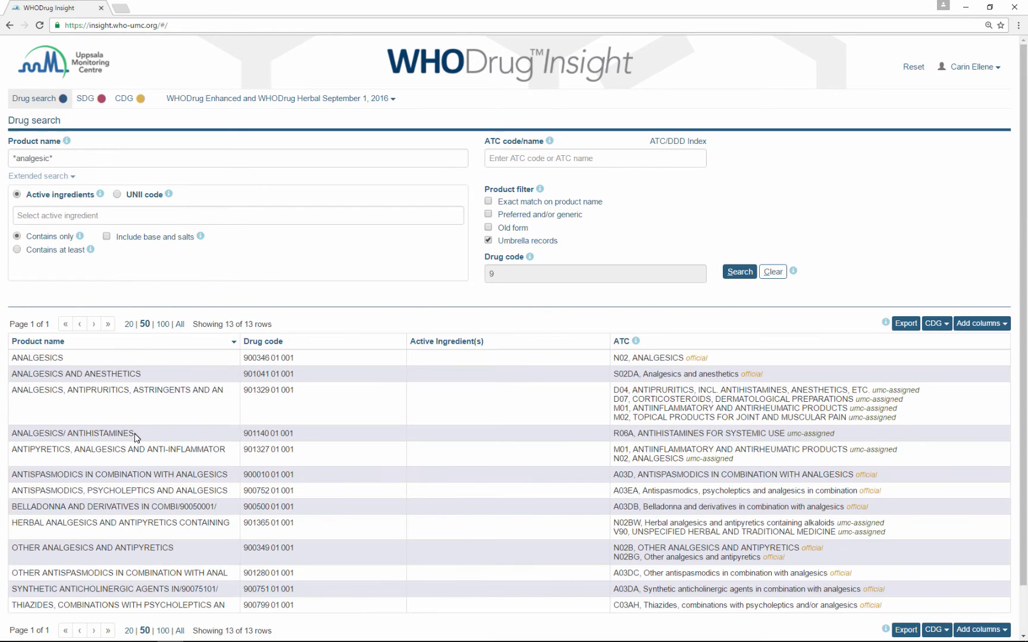
{"action": "scroll", "coordinate": [136, 438], "scroll_direction": "down", "scroll_amount": 2}
{"action": "scroll", "coordinate": [135, 438], "scroll_direction": "up", "scroll_amount": 2}
{"action": "left_click", "coordinate": [36, 98]}
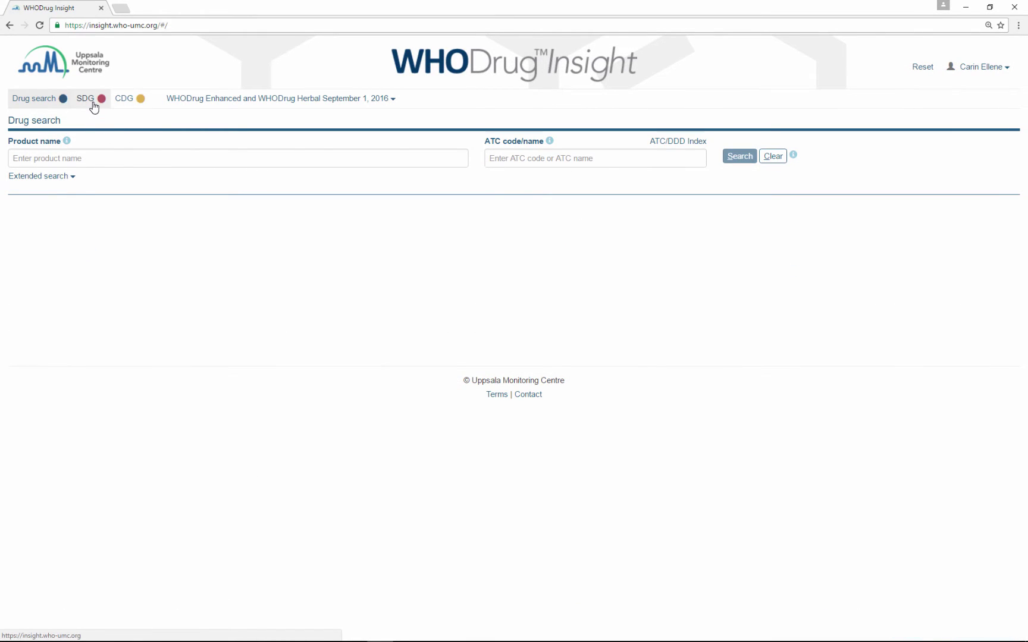
Step: Show the 290 products of the Antiangiogenic agents SDG, such as AFLIBERCEPT and AXITINIB
{"action": "left_click", "coordinate": [93, 104]}
{"action": "scroll", "coordinate": [99, 366], "scroll_direction": "down", "scroll_amount": 3}
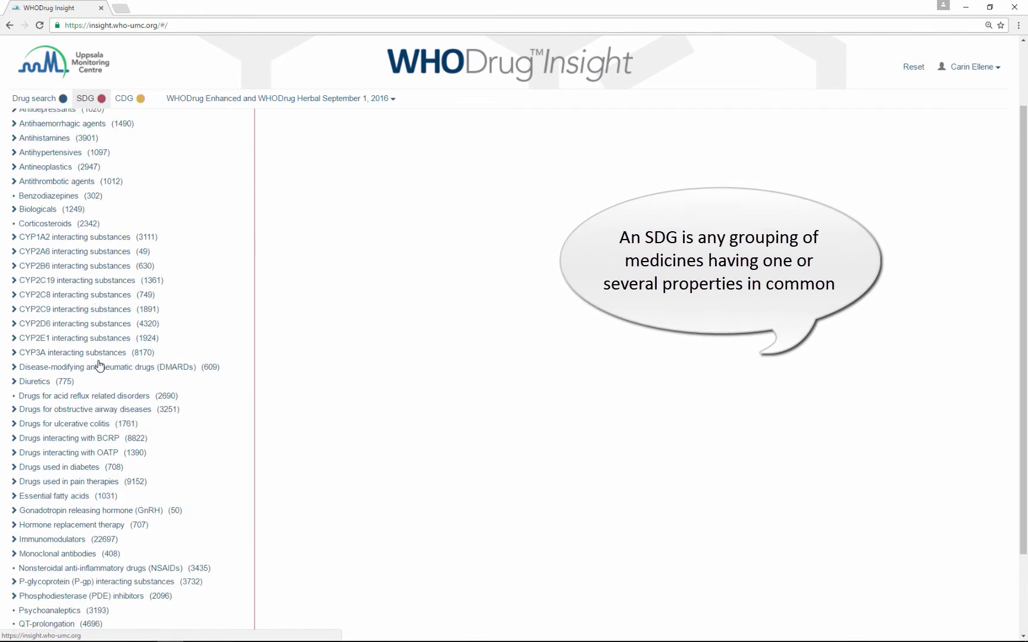
{"action": "scroll", "coordinate": [99, 366], "scroll_direction": "down", "scroll_amount": 2}
{"action": "scroll", "coordinate": [99, 366], "scroll_direction": "up", "scroll_amount": 4}
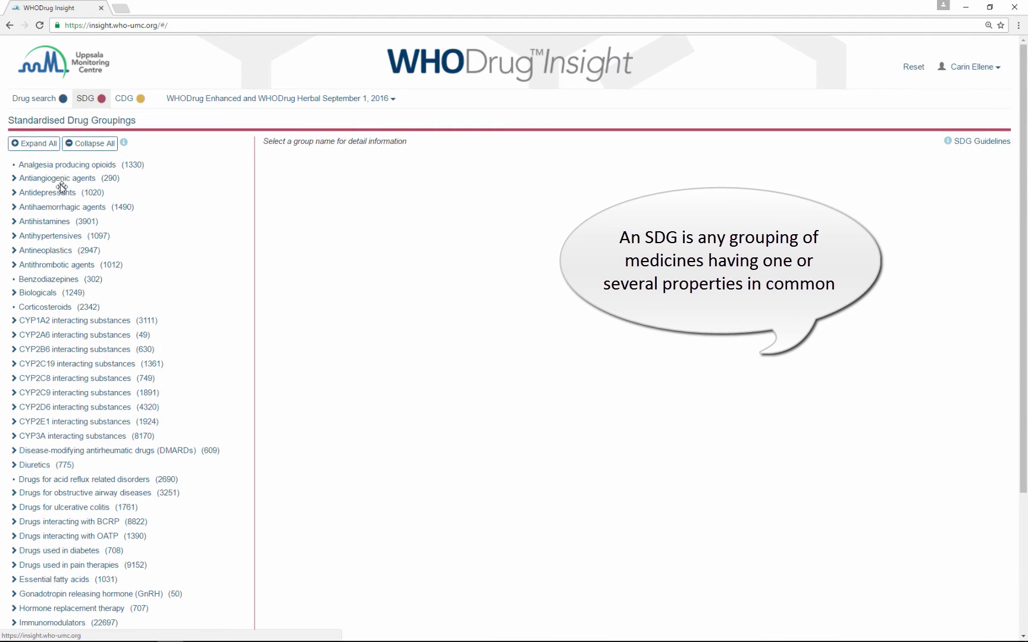
{"action": "left_click", "coordinate": [59, 181]}
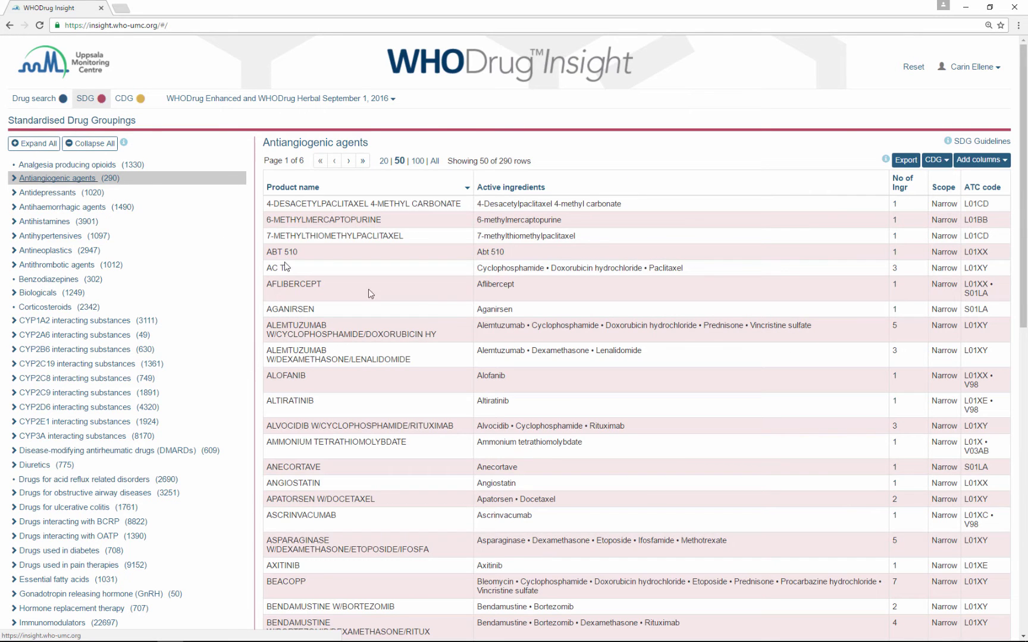
{"action": "left_click_drag", "start_coordinate": [1024, 262], "coordinate": [1024, 232]}
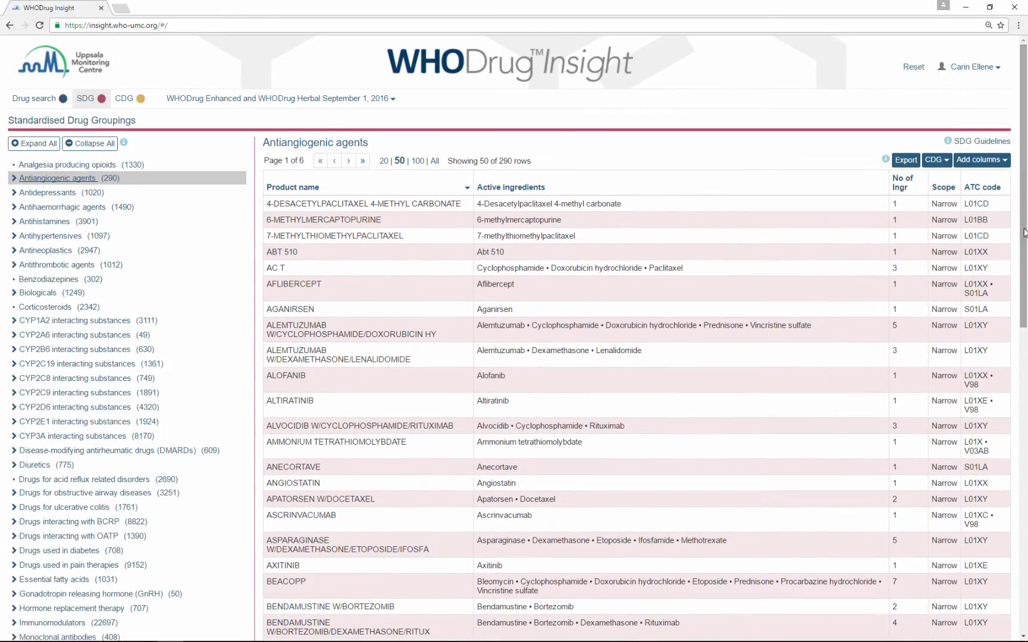
Step: Read the SDGGuidelines2016Collection.pdf introduction, then return to the Antiangiogenic agents grouping
{"action": "left_click", "coordinate": [998, 142]}
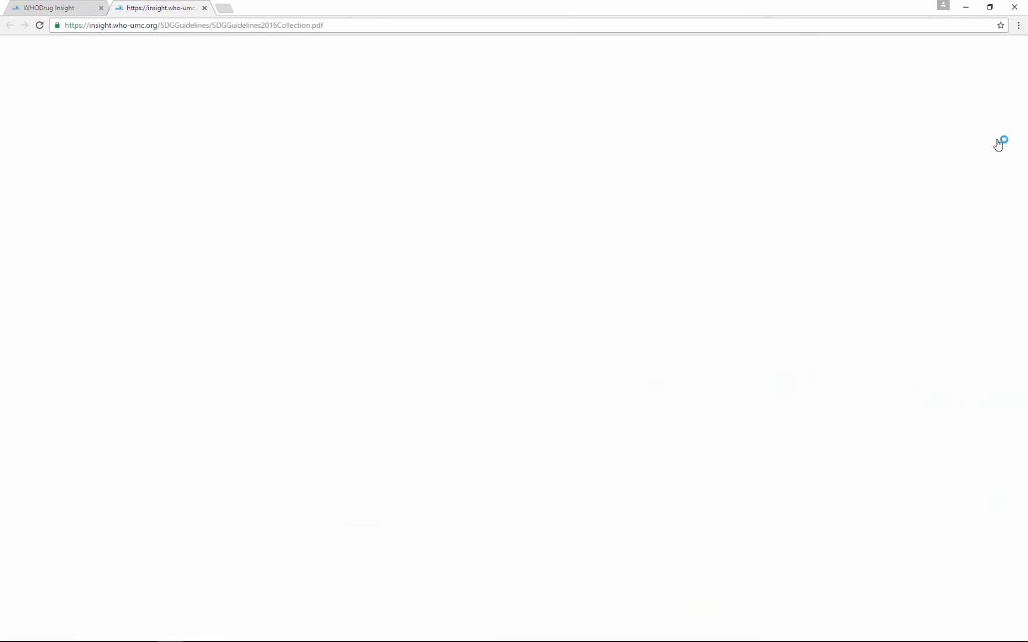
{"action": "scroll", "coordinate": [776, 377], "scroll_direction": "down", "scroll_amount": 10}
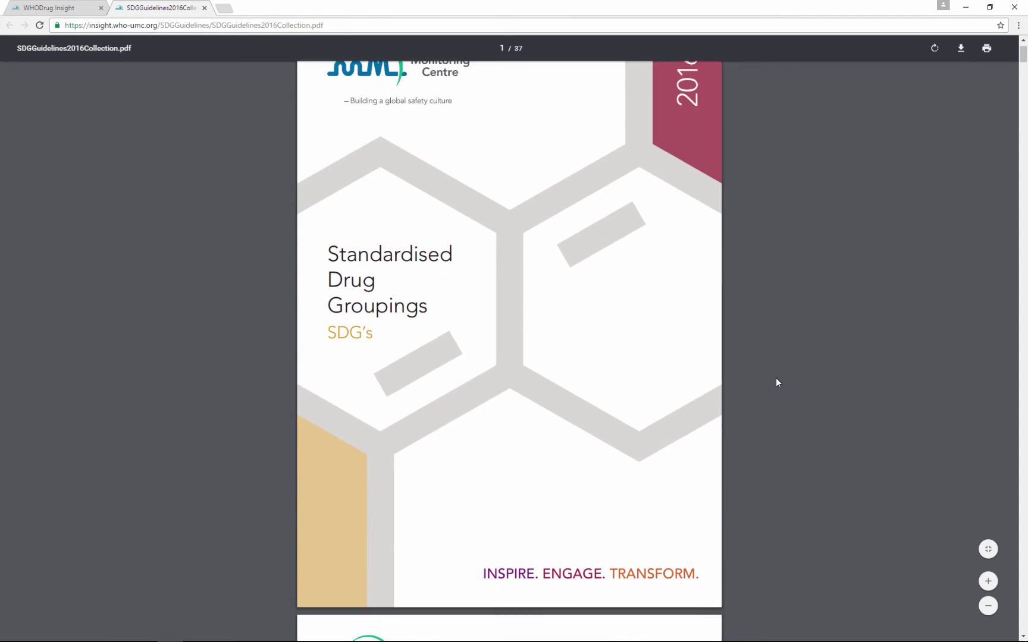
{"action": "scroll", "coordinate": [775, 377], "scroll_direction": "down", "scroll_amount": 9}
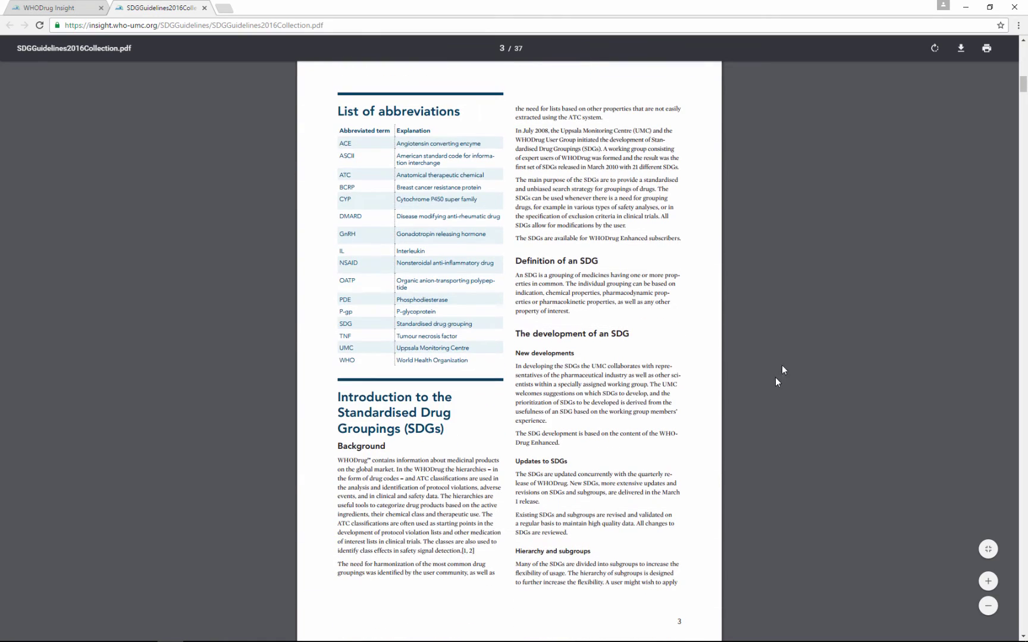
{"action": "left_click", "coordinate": [88, 11]}
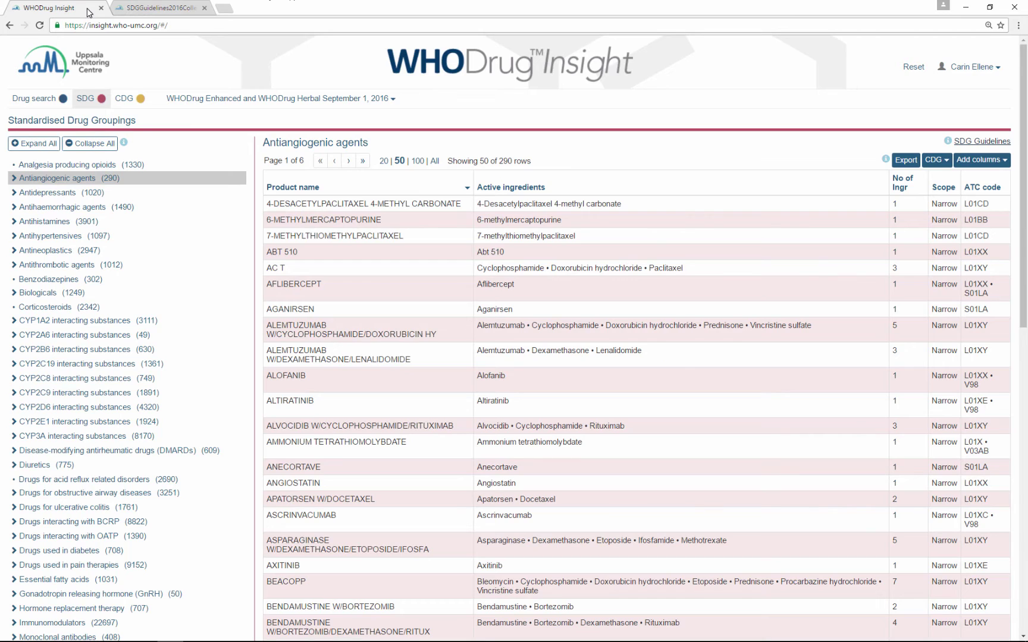
Step: Search drug products by ATC code L01XY
{"action": "left_click", "coordinate": [36, 98]}
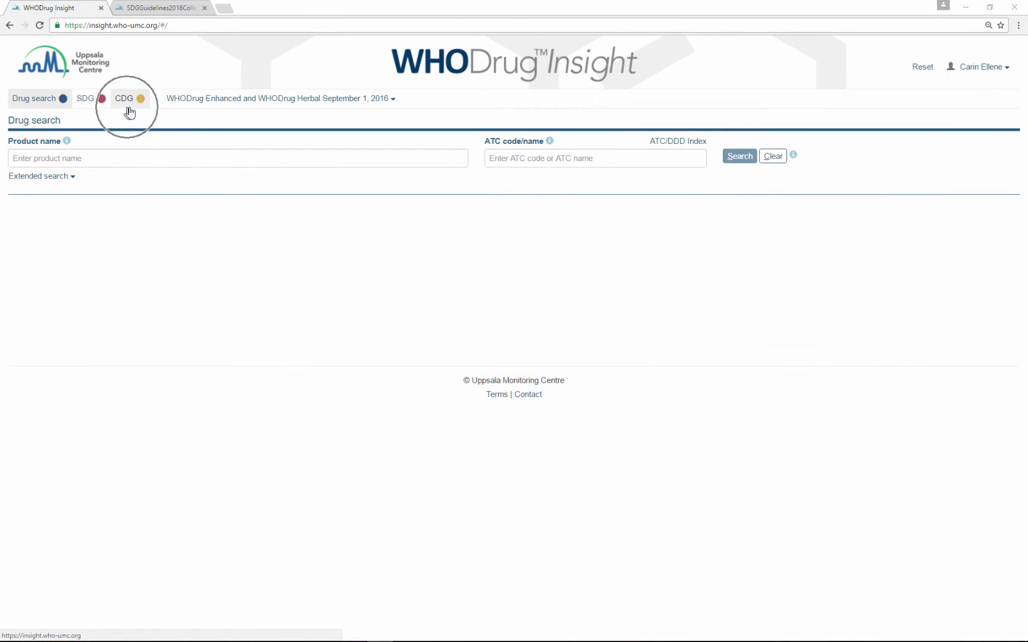
{"action": "left_click", "coordinate": [534, 155]}
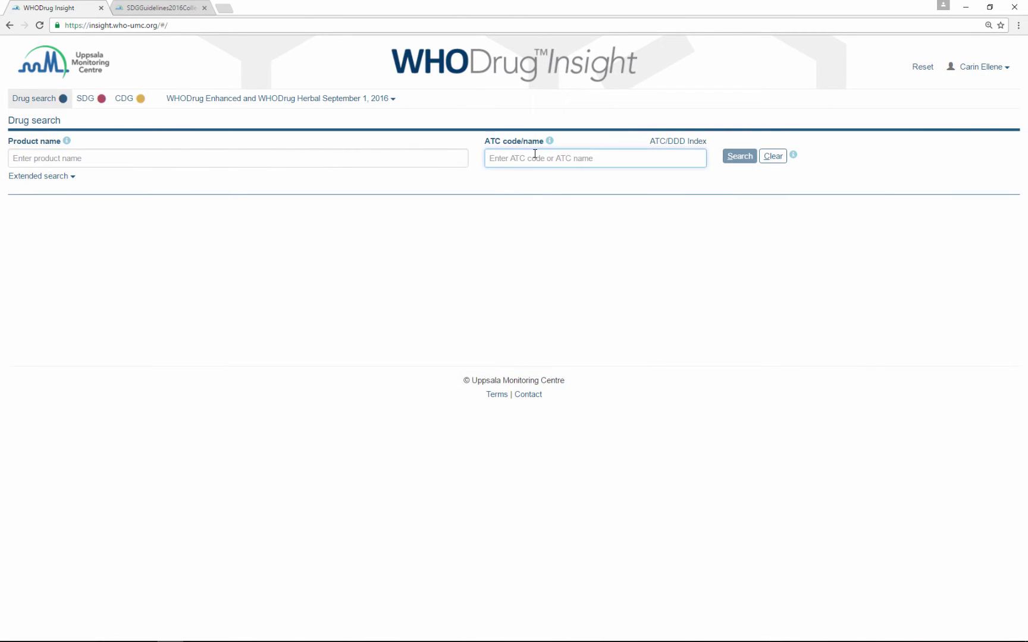
{"action": "type", "text": "l01xy"}
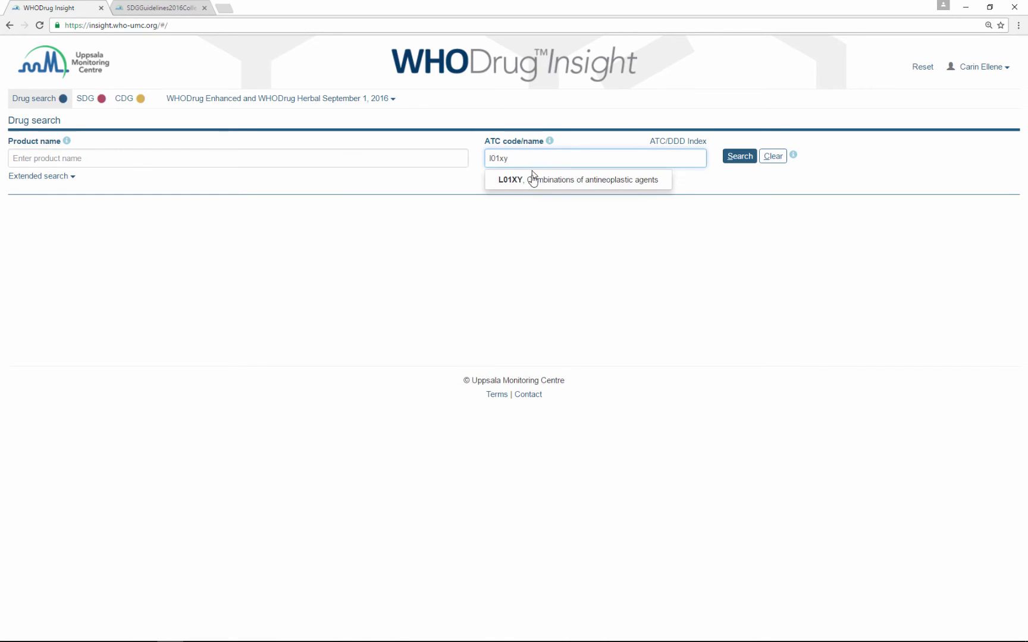
{"action": "left_click", "coordinate": [533, 177]}
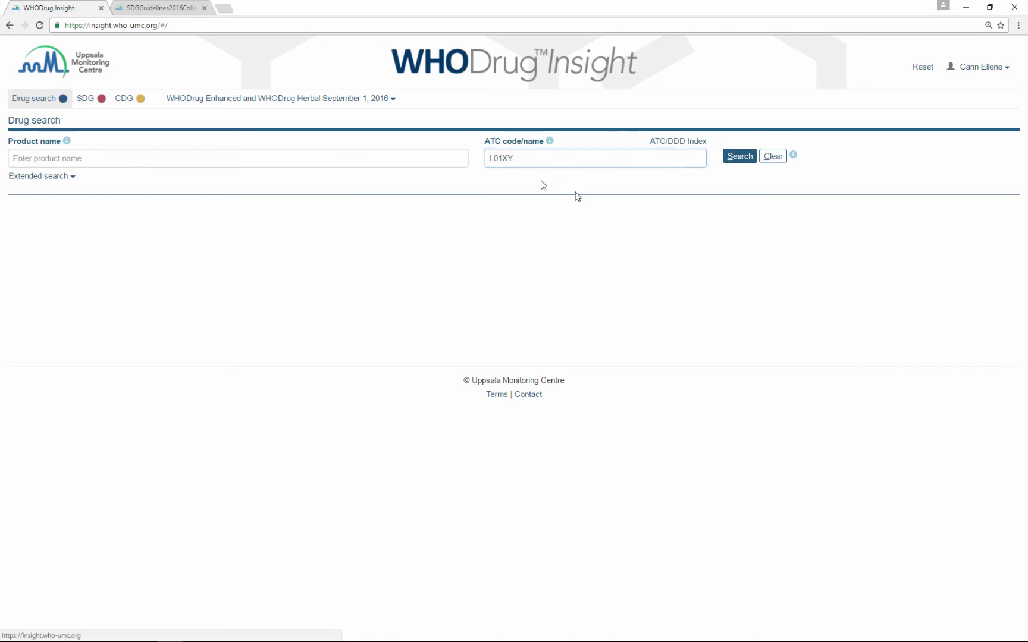
{"action": "left_click", "coordinate": [730, 156]}
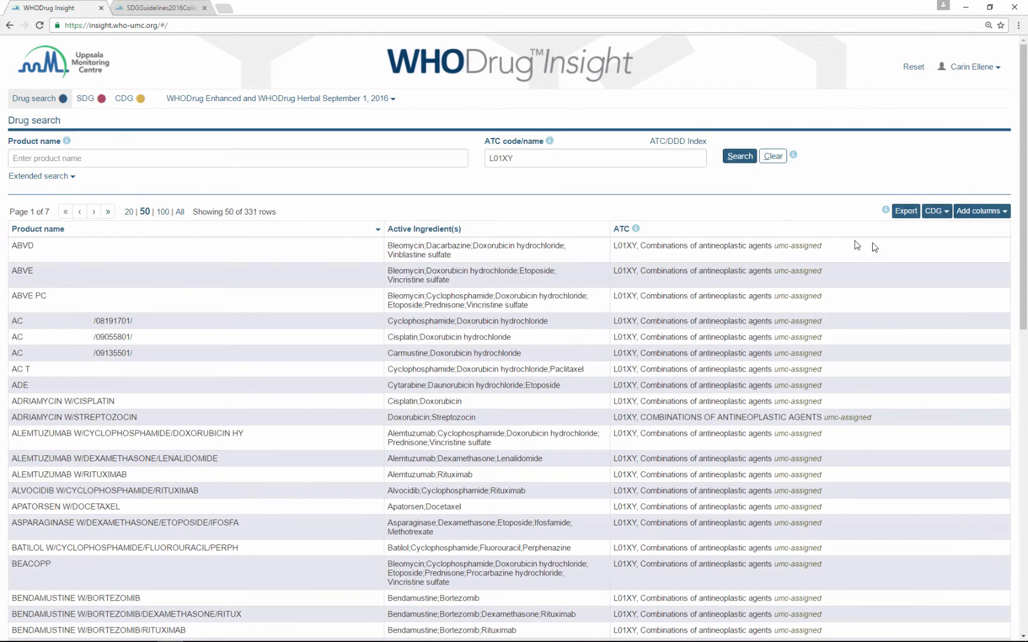
Step: Save the 331 results as a new custom drug grouping named L01XY
{"action": "left_click", "coordinate": [935, 212]}
{"action": "left_click", "coordinate": [911, 230]}
{"action": "type", "text": "L01XY"}
{"action": "left_click", "coordinate": [643, 160]}
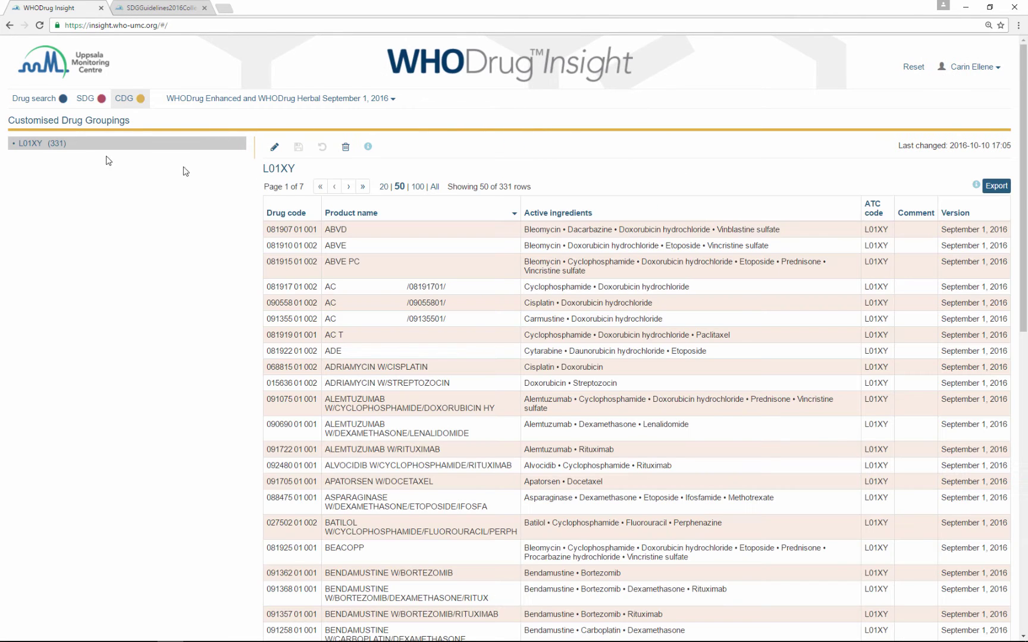
Step: Copy the Antiangiogenic agents SDG into a new custom grouping, 'Antiangiogenic agents modified'
{"action": "left_click", "coordinate": [85, 101]}
{"action": "left_click", "coordinate": [46, 179]}
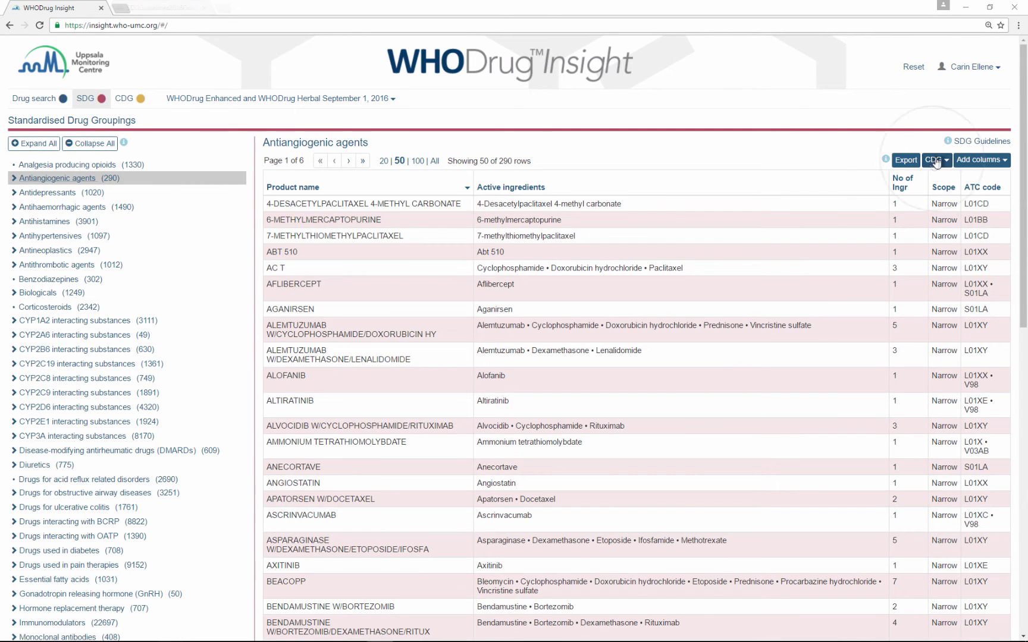
{"action": "left_click", "coordinate": [935, 160]}
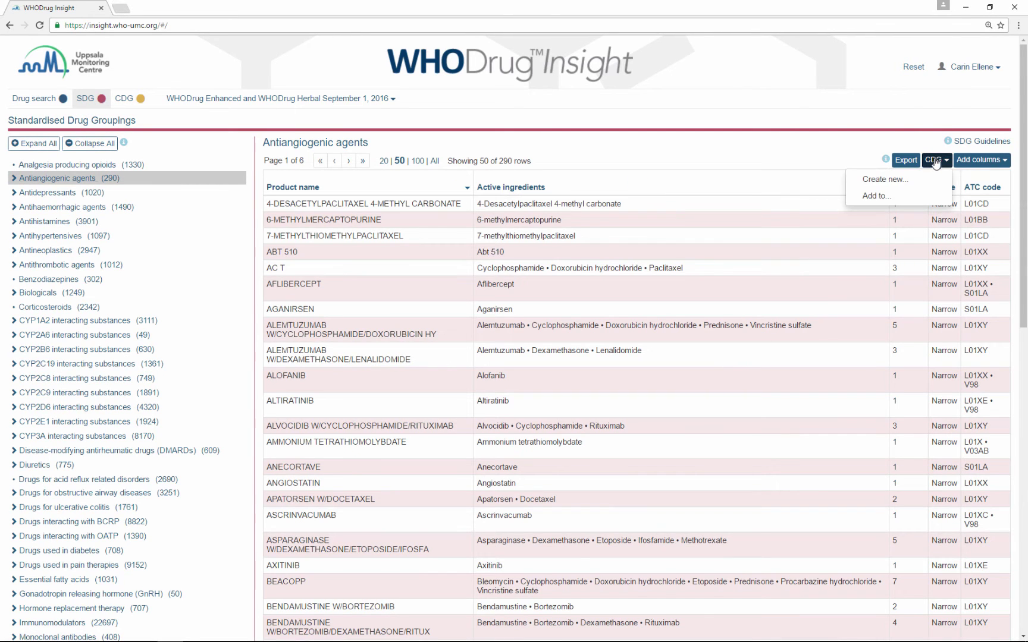
{"action": "left_click", "coordinate": [883, 179]}
{"action": "left_click", "coordinate": [584, 125]}
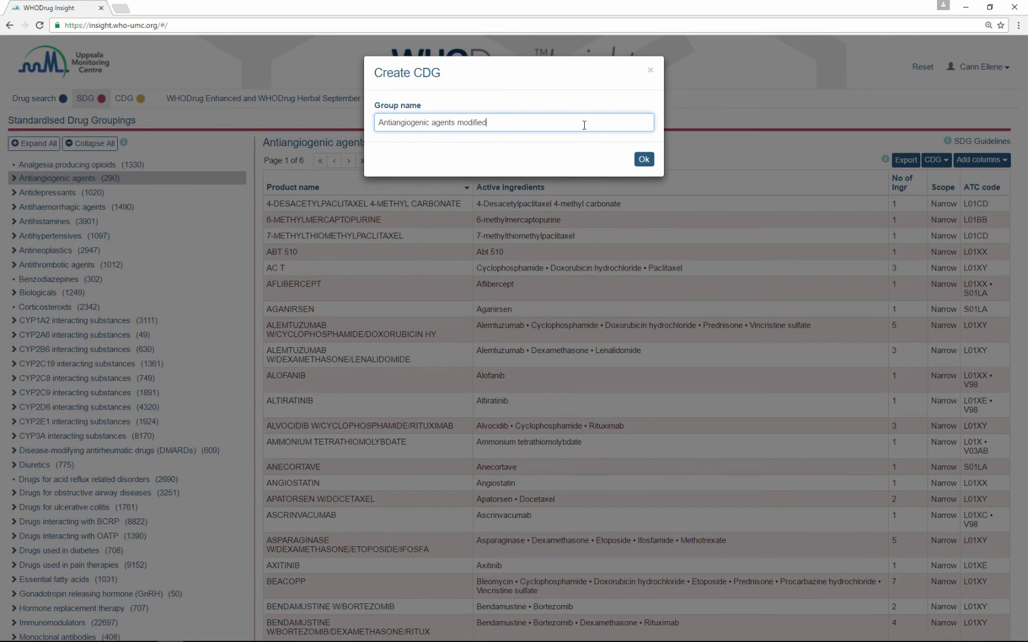
{"action": "left_click", "coordinate": [643, 159]}
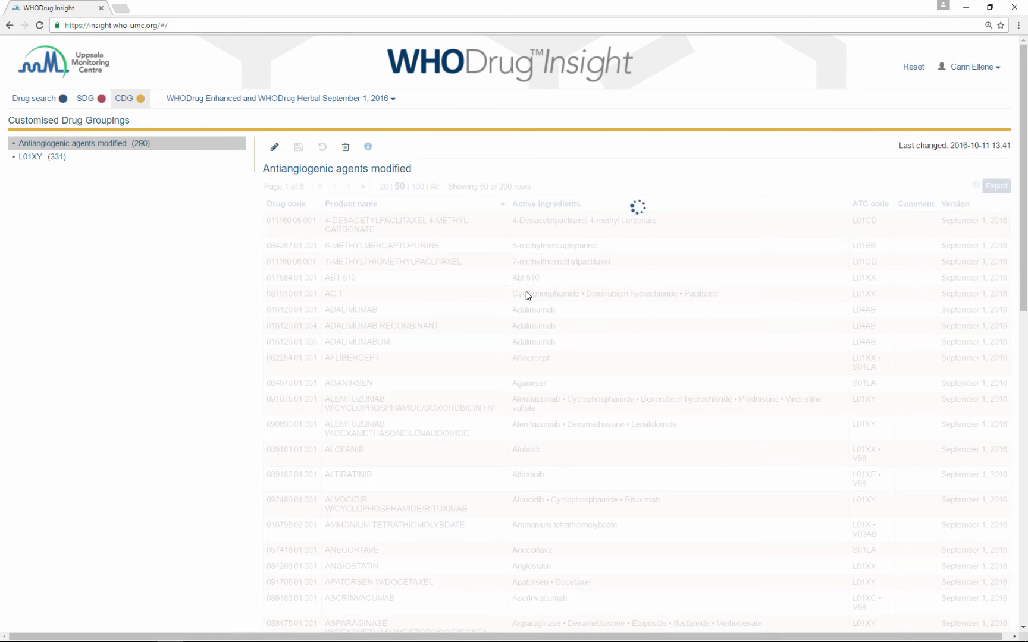
Step: Delete 4-DESACETYLPACLITAXEL 4-METHYL CARBONATE, 6-METHYLMERCAPTOPURINE and 7-METHYLTHIOMETHYLPACLITAXEL, save, and return to Drug search
{"action": "left_click", "coordinate": [275, 147]}
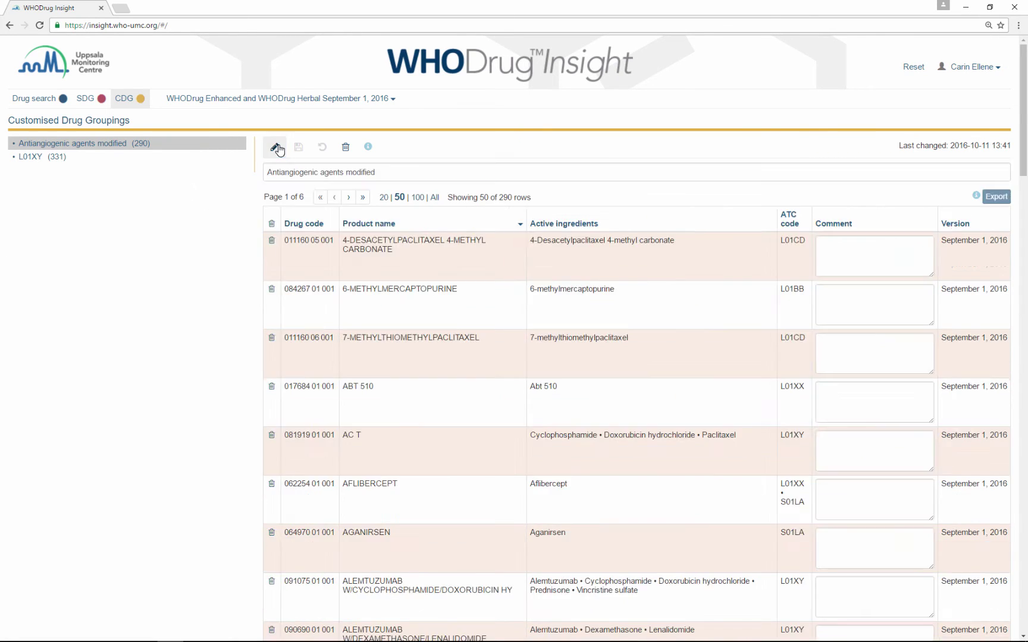
{"action": "left_click", "coordinate": [271, 240]}
{"action": "left_click", "coordinate": [271, 265]}
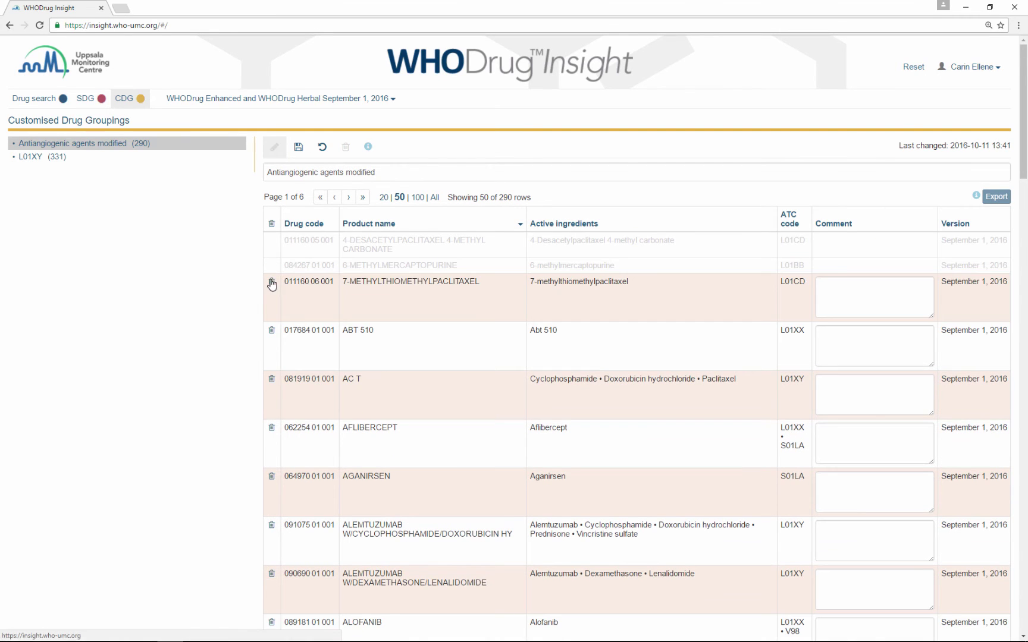
{"action": "left_click", "coordinate": [271, 281]}
{"action": "left_click", "coordinate": [298, 149]}
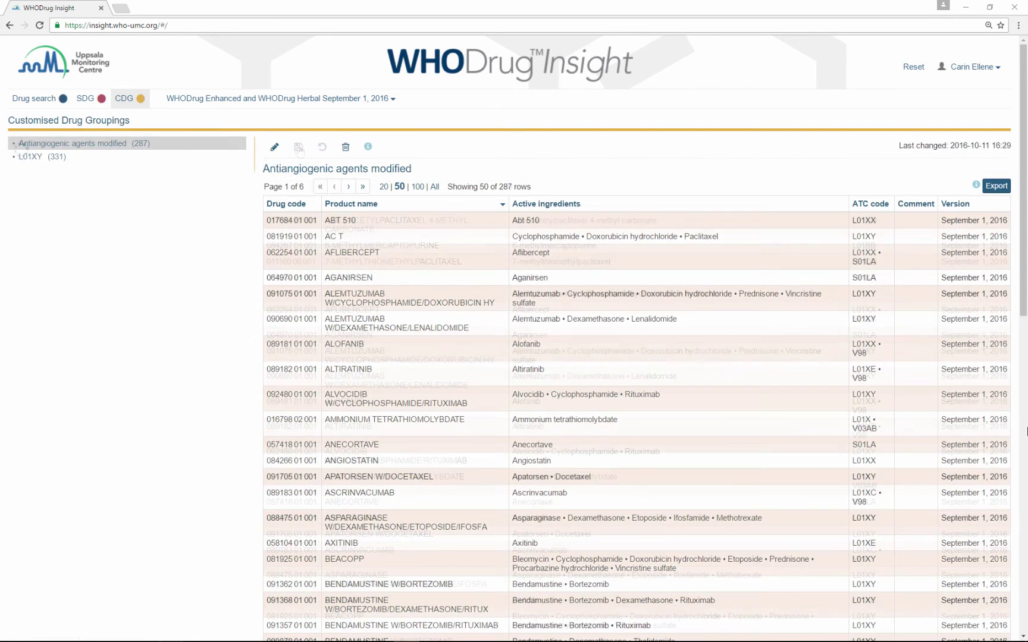
{"action": "left_click", "coordinate": [40, 101]}
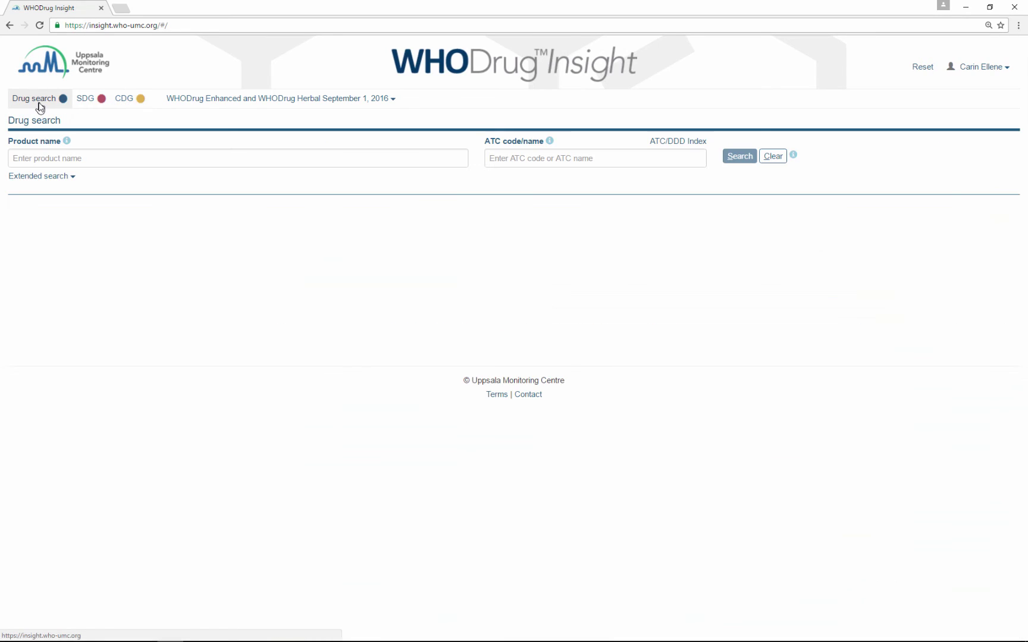
Step: Search for products with the product name Abagovomab
{"action": "left_click", "coordinate": [25, 158]}
{"action": "type", "text": "abag"}
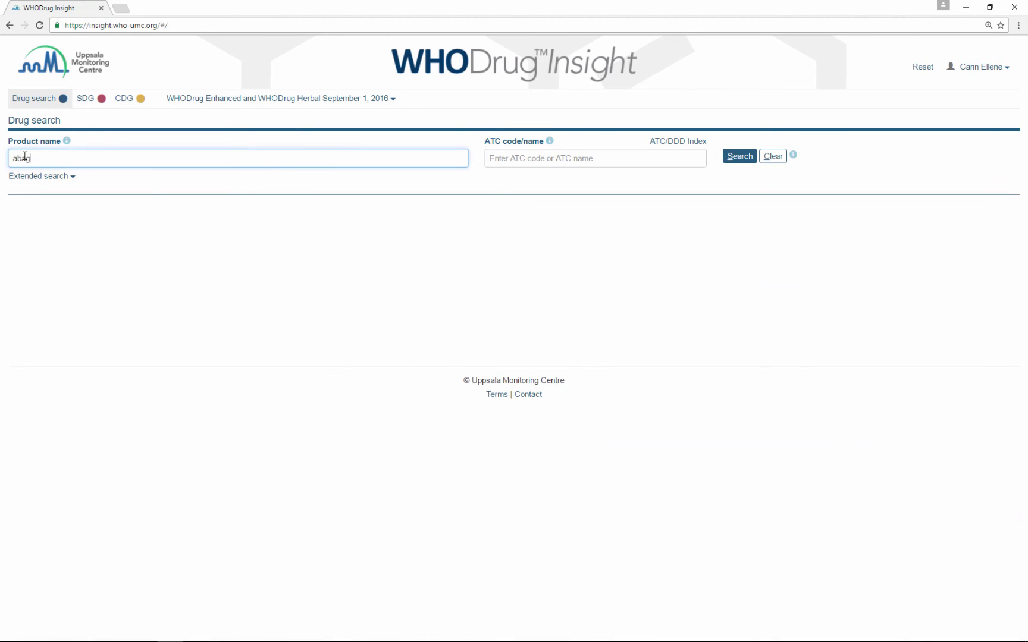
{"action": "type", "text": "ovo"}
{"action": "key", "text": "Down"}
{"action": "key", "text": "Return"}
{"action": "left_click", "coordinate": [729, 156]}
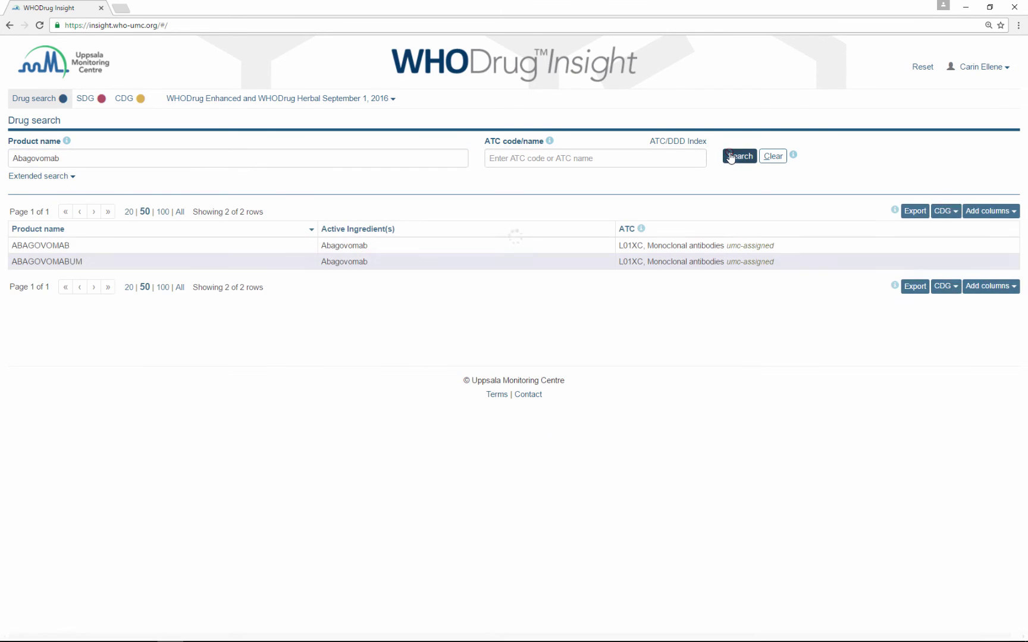
Step: Add both Abagovomab results to the Antiangiogenic agents modified custom grouping
{"action": "left_click", "coordinate": [945, 211]}
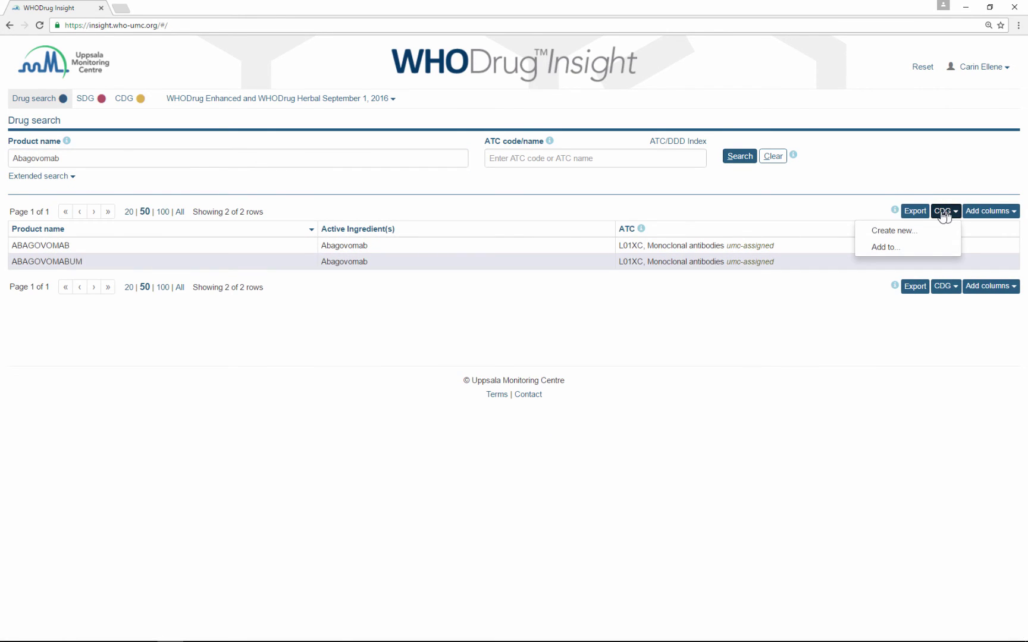
{"action": "left_click", "coordinate": [892, 247]}
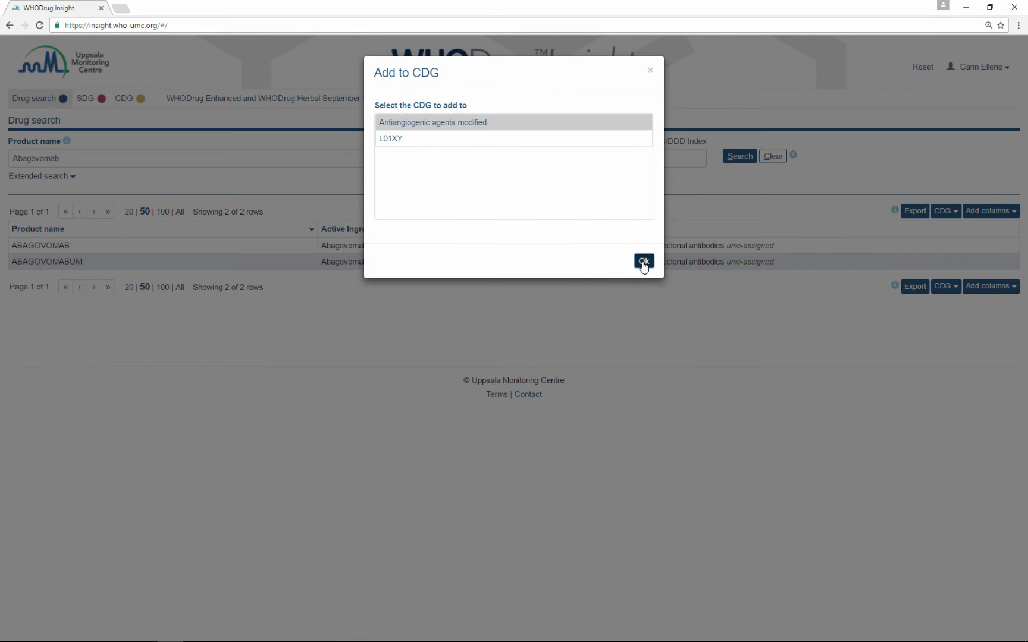
{"action": "left_click", "coordinate": [644, 260]}
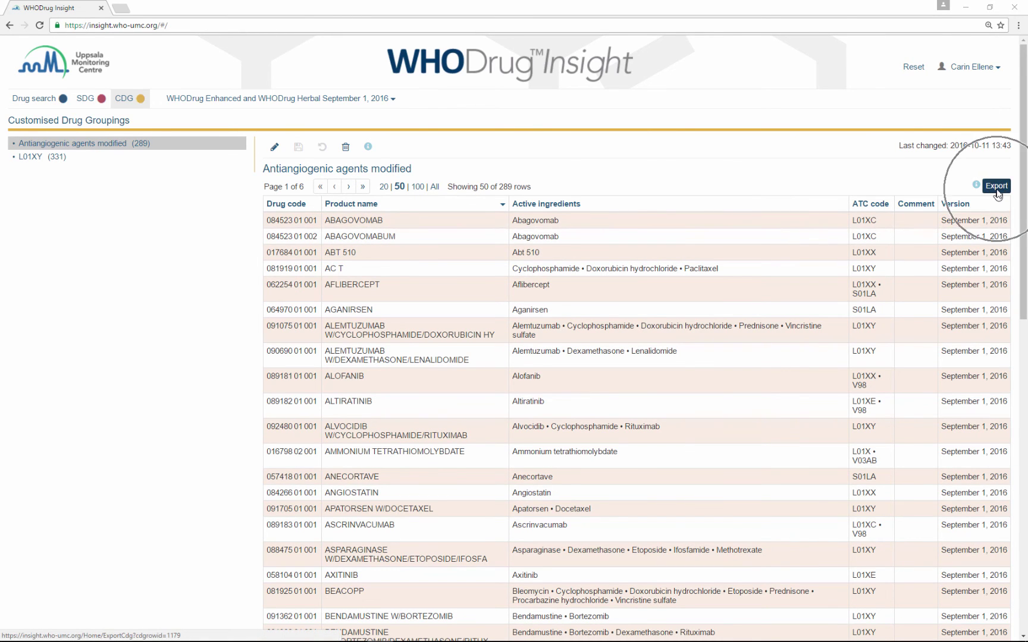
Step: Export the Antiangiogenic agents modified CDG and Antiangiogenic agents SDG drug lists, then return to Drug search
{"action": "left_click", "coordinate": [997, 187]}
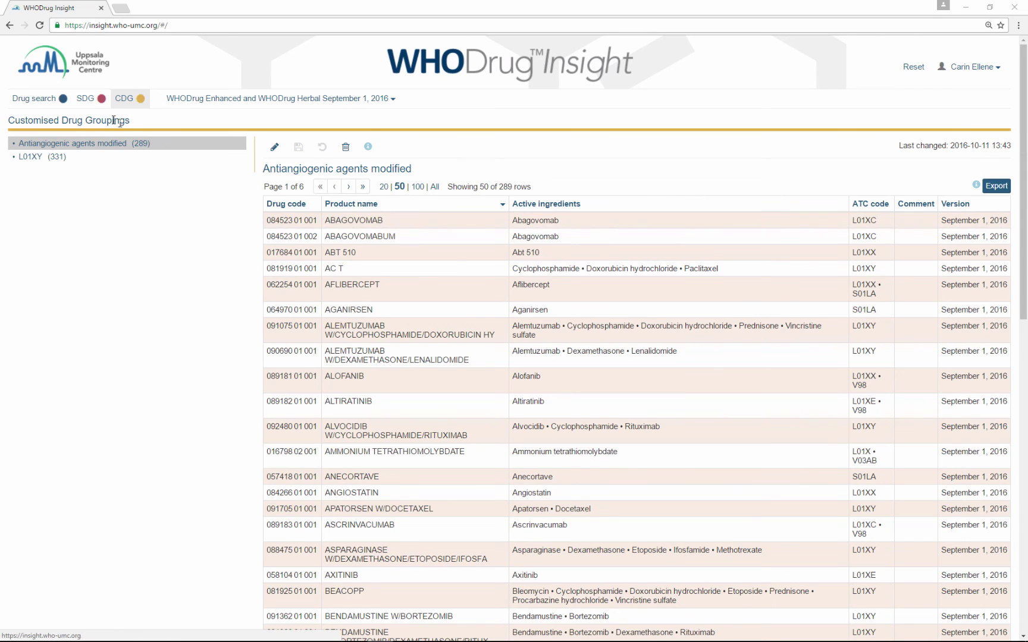
{"action": "left_click", "coordinate": [85, 98]}
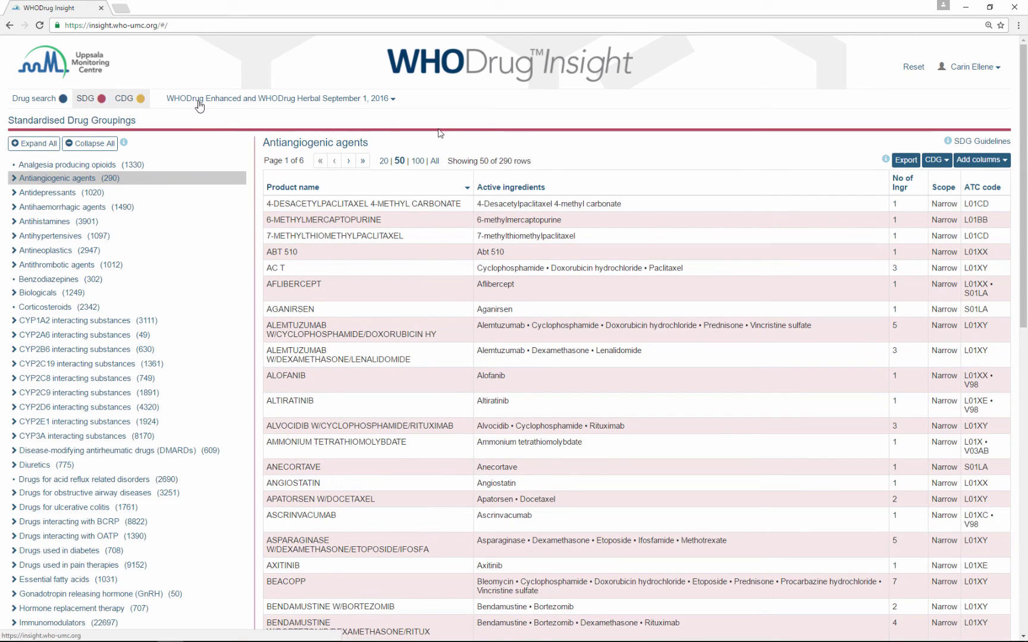
{"action": "left_click", "coordinate": [906, 169]}
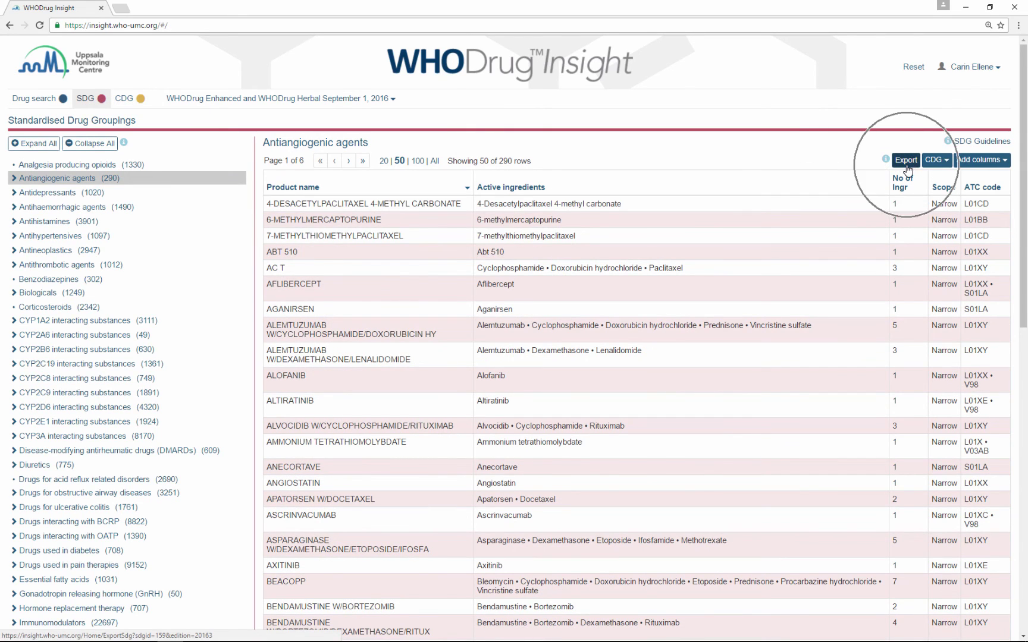
{"action": "left_click", "coordinate": [41, 107]}
Step: Export the two Abagovomab search results to an xlsx file and open it in Excel
{"action": "left_click", "coordinate": [914, 213]}
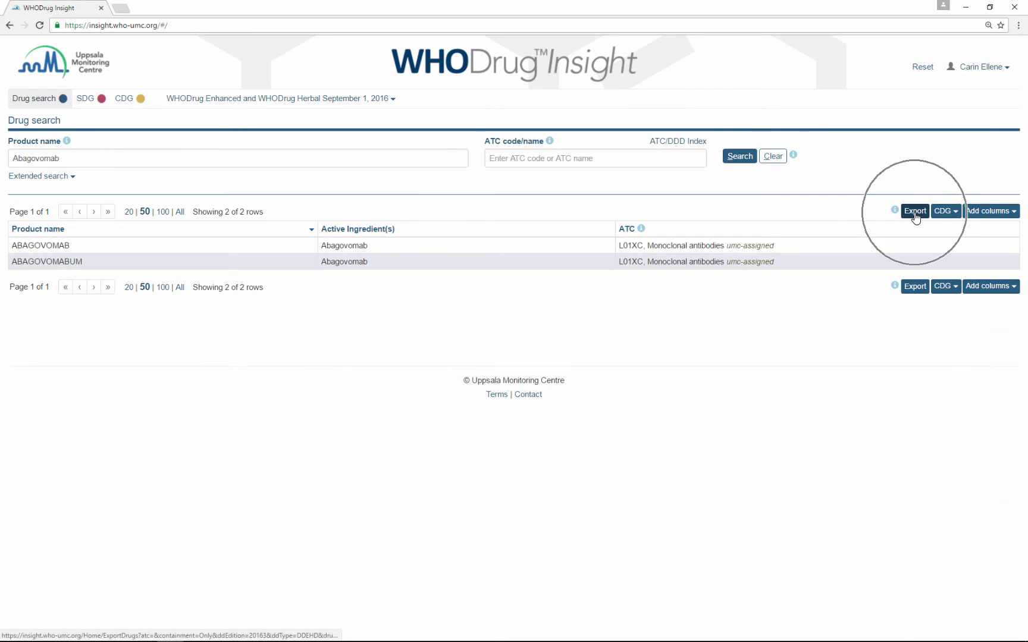
{"action": "left_click", "coordinate": [915, 213]}
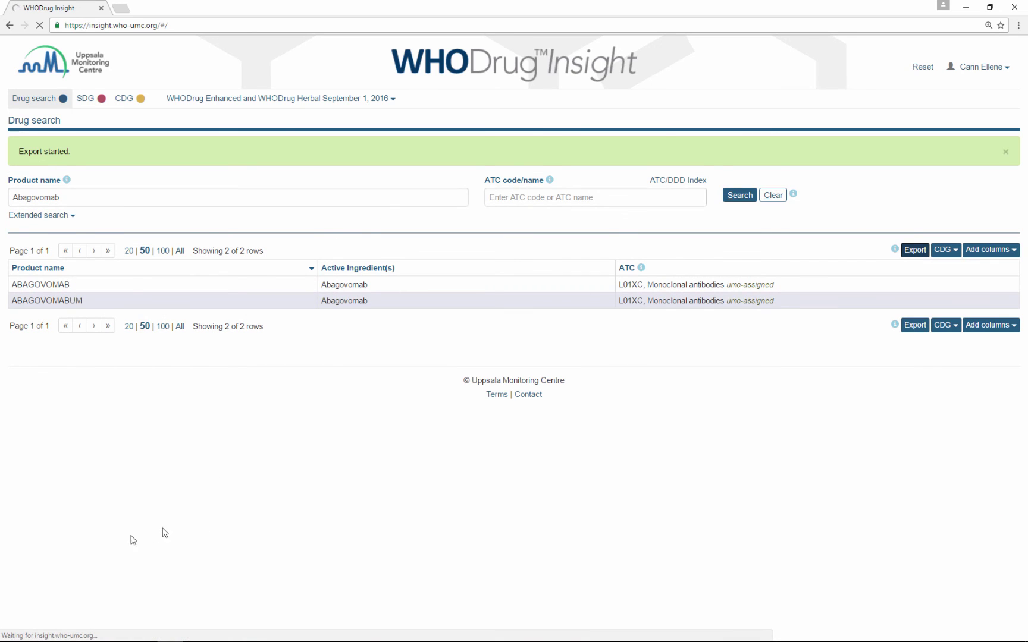
{"action": "left_click", "coordinate": [36, 630]}
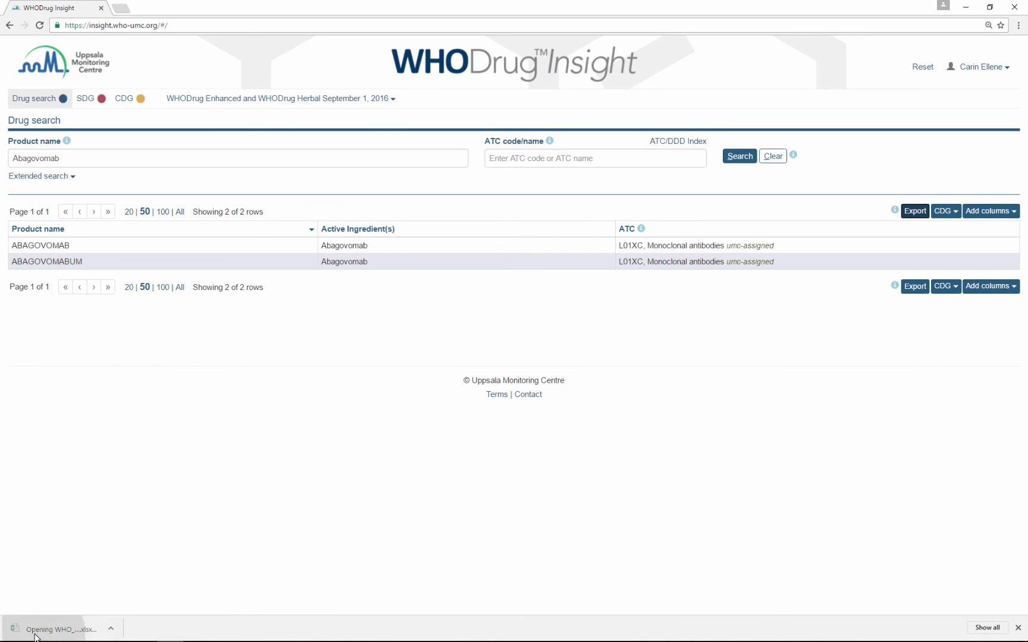